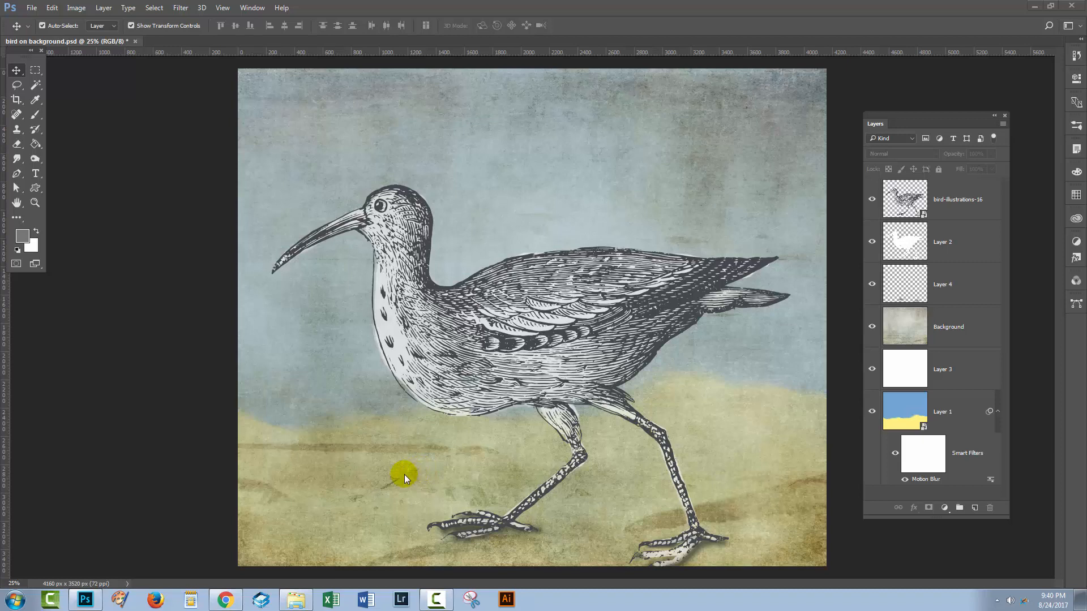
Review the Design Cuts product pages for the texture kit and 30 Bird Illustrations Volume 2 in Chrome, and return to Photoshop.
left_click(225, 605)
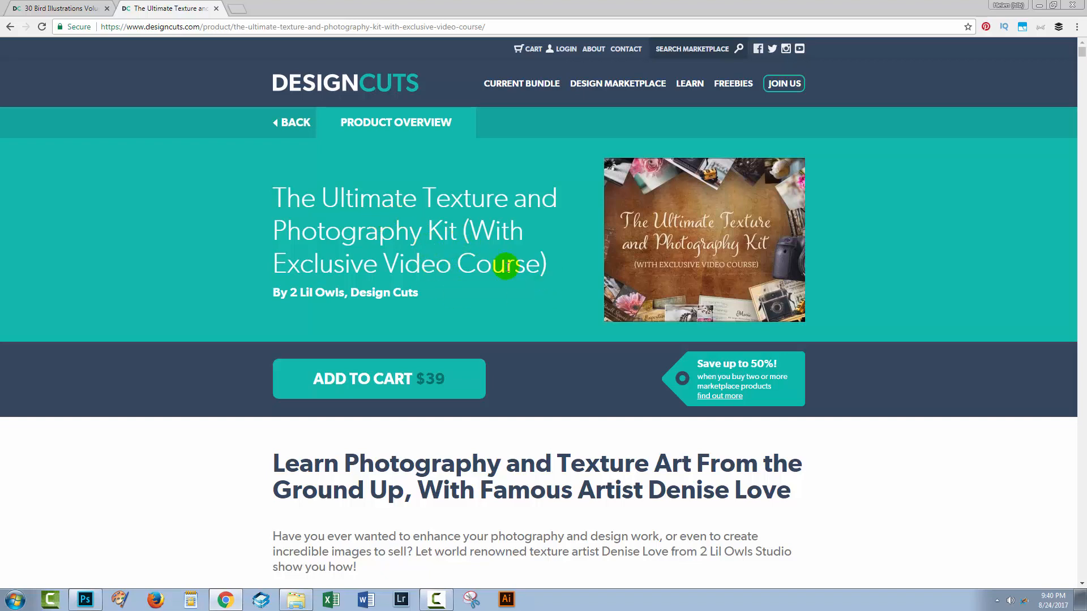
left_click(55, 10)
scroll(655, 230, "up", 13)
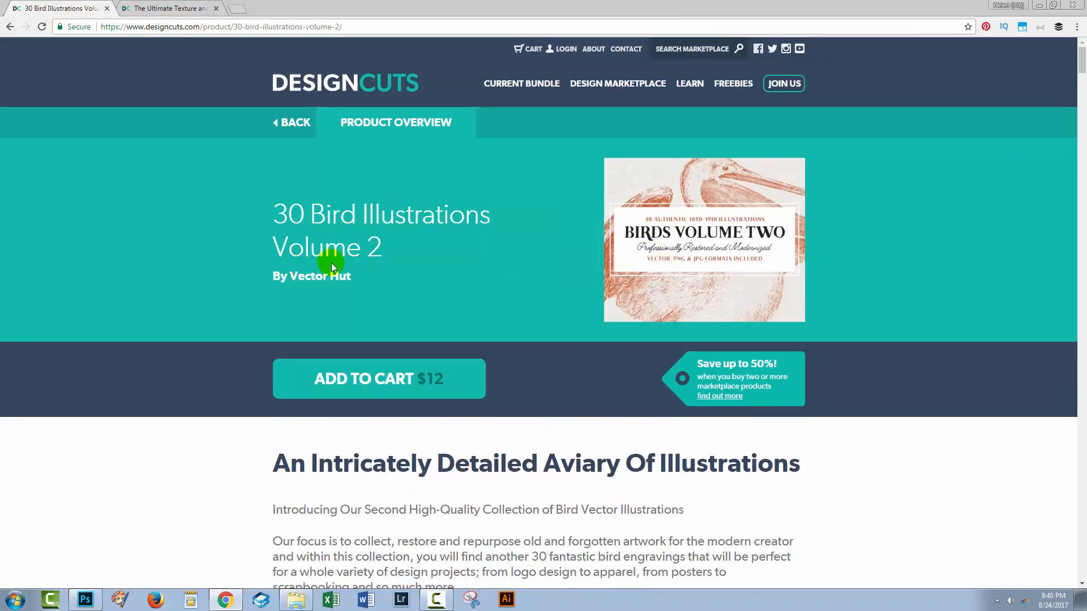
scroll(857, 376, "down", 10)
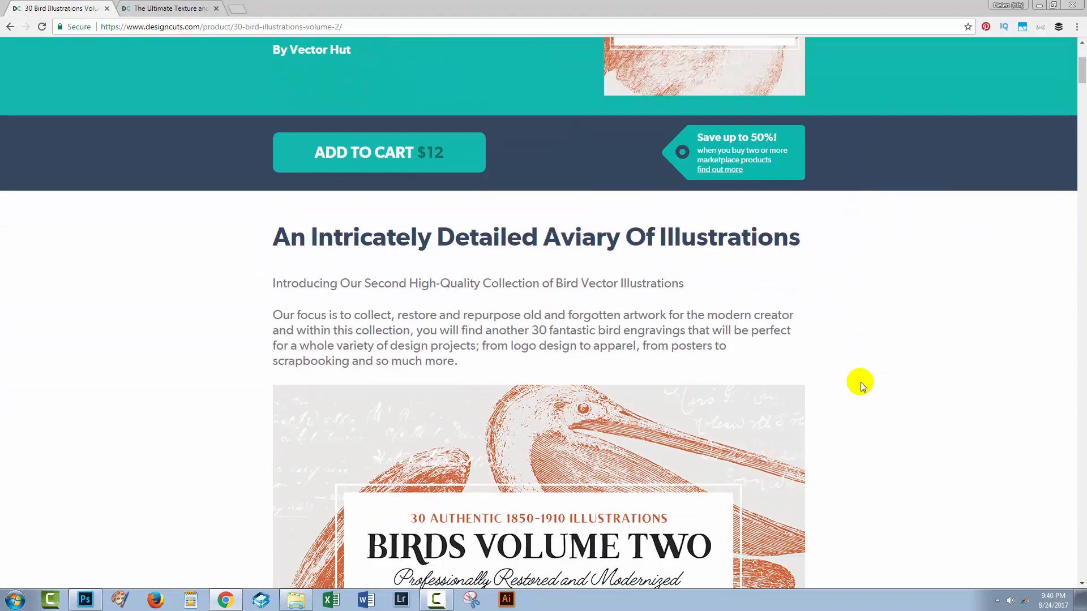
scroll(855, 383, "down", 5)
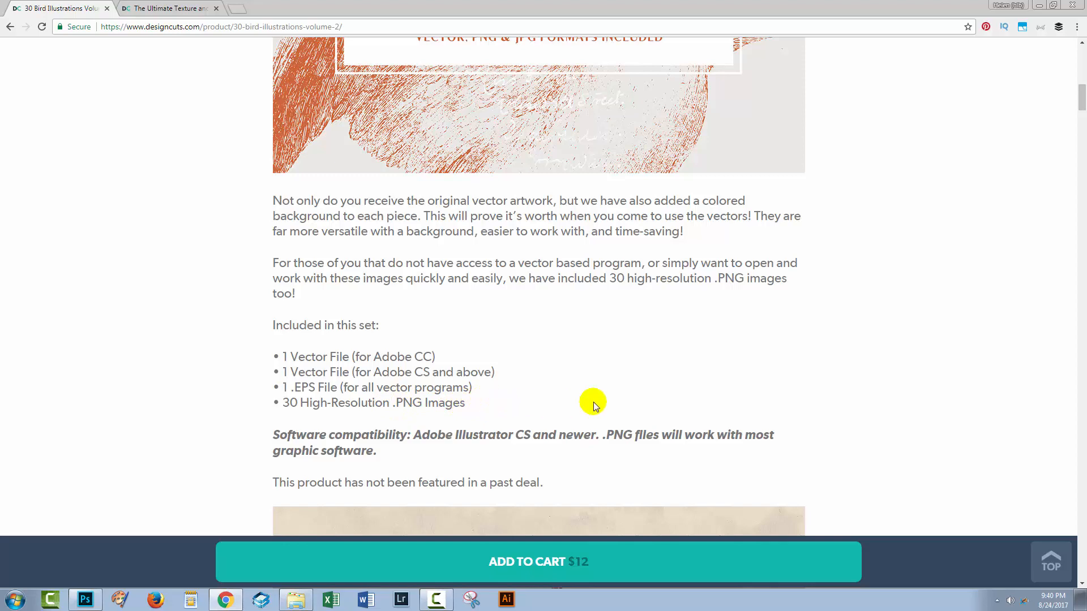
left_click(1040, 5)
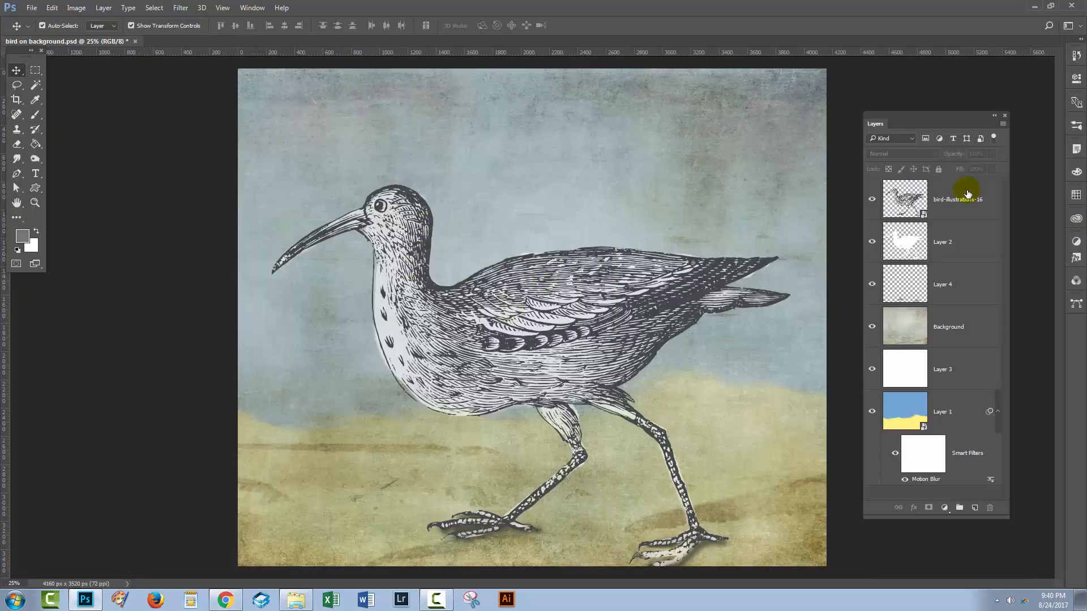
Toggle the visibility of the bird-illustrations-16 layer and Layer 4 off and on to examine what each contributes.
left_click(872, 202)
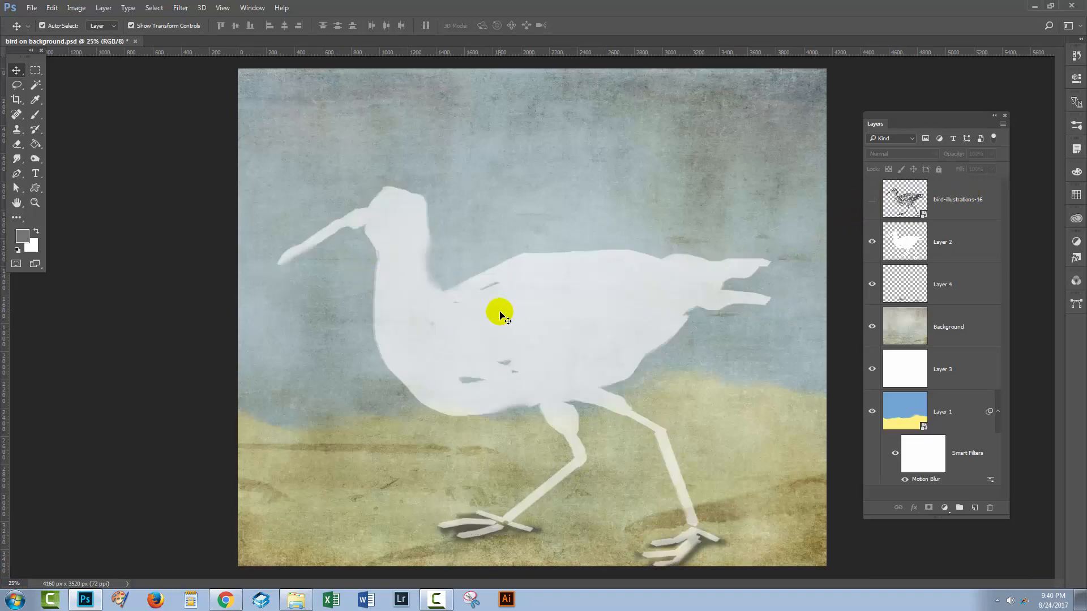
left_click(872, 198)
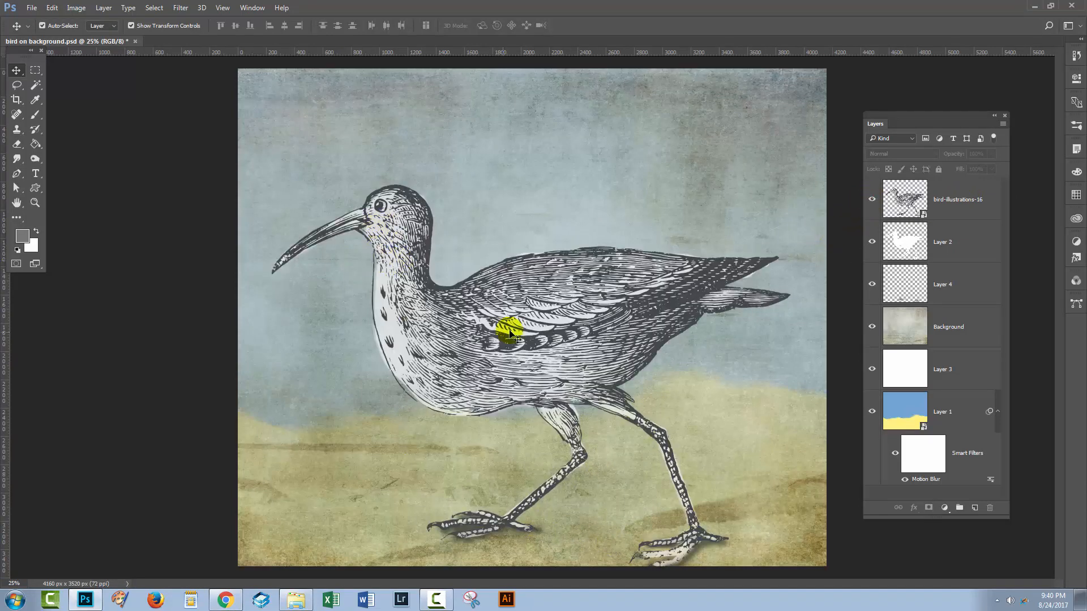
left_click(872, 290)
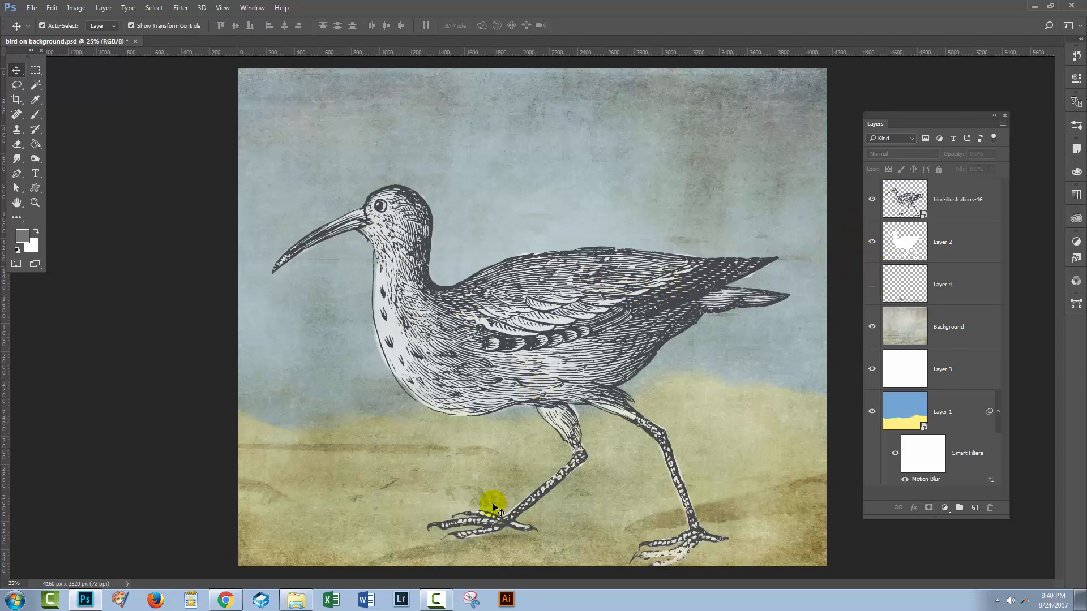
left_click(872, 285)
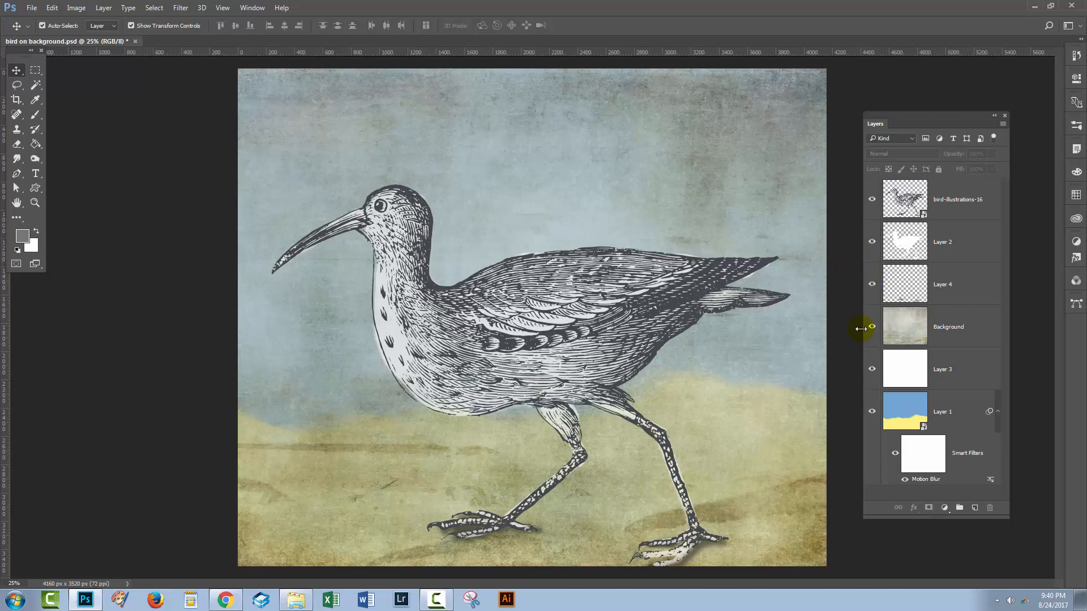
Inspect the blend settings of the Background layer and Layer 3, and compare the image with and without Layer 1's Motion Blur filter.
left_click(890, 347)
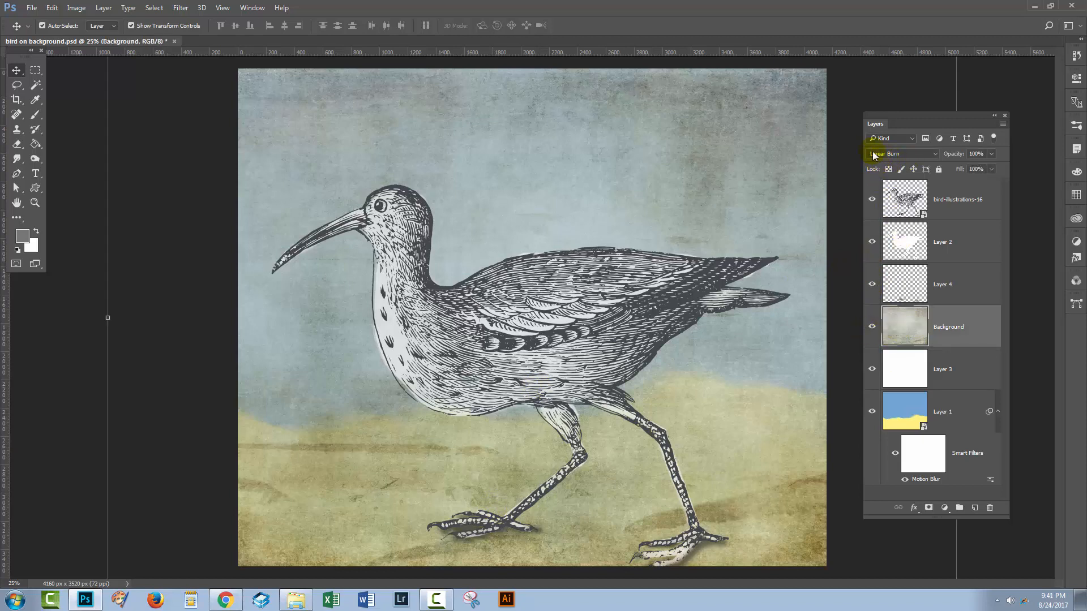
left_click(909, 374)
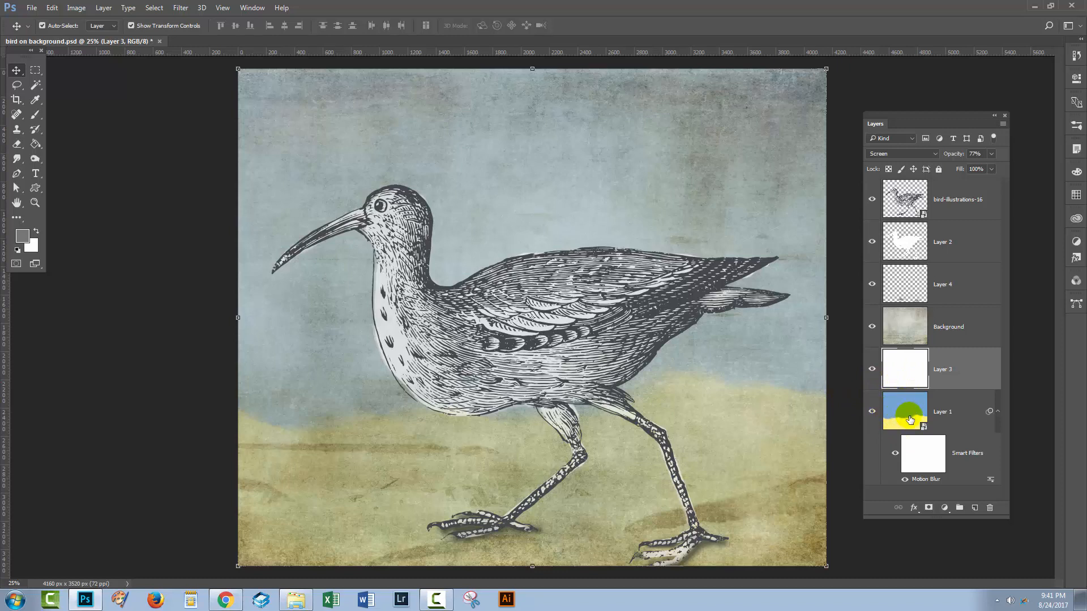
left_click(905, 479)
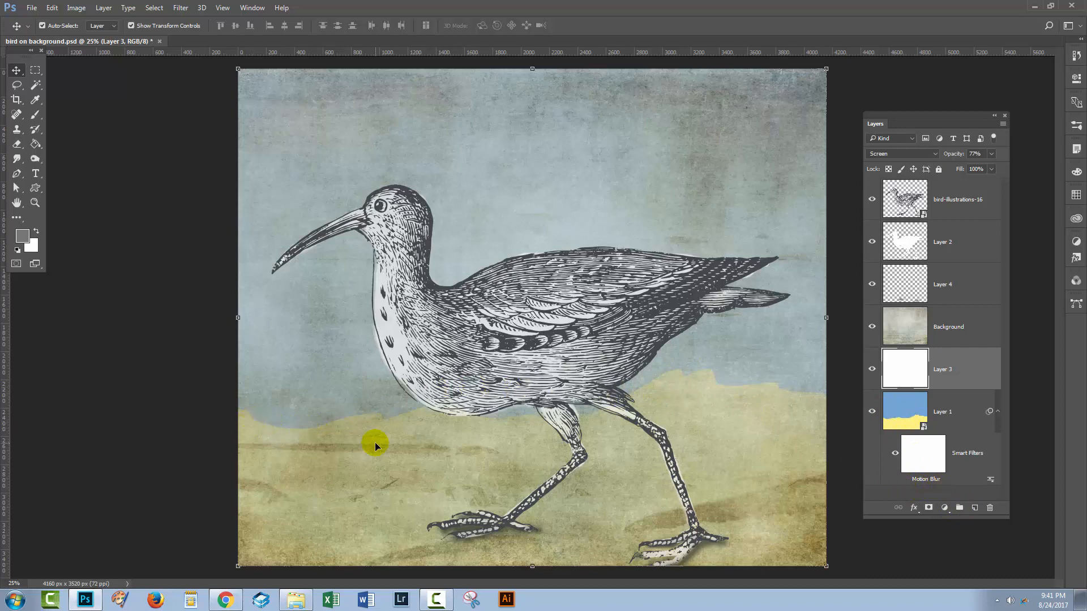
left_click(905, 479)
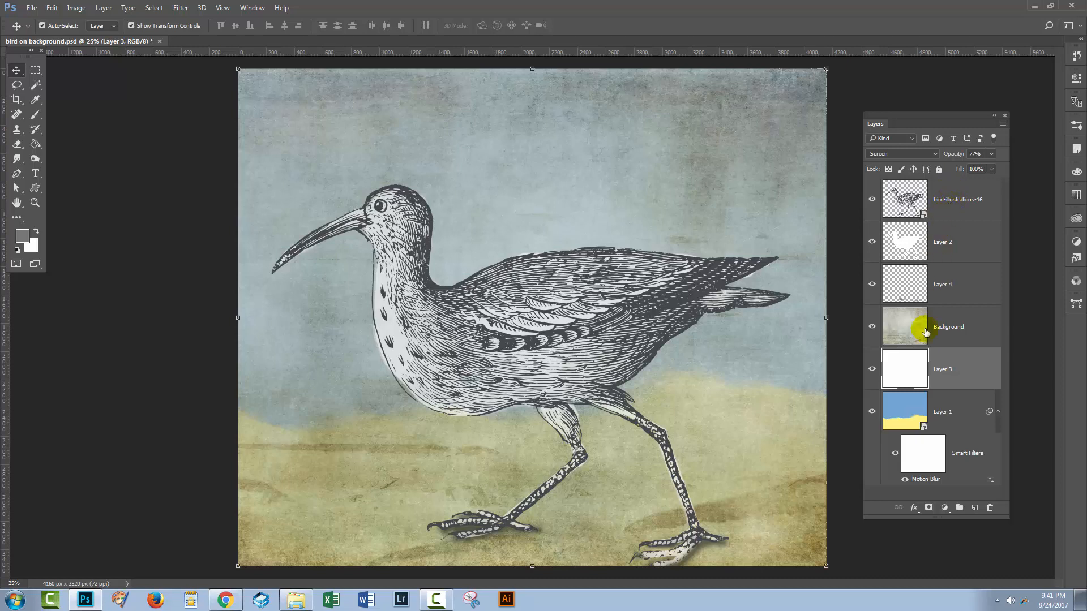
left_click(62, 388)
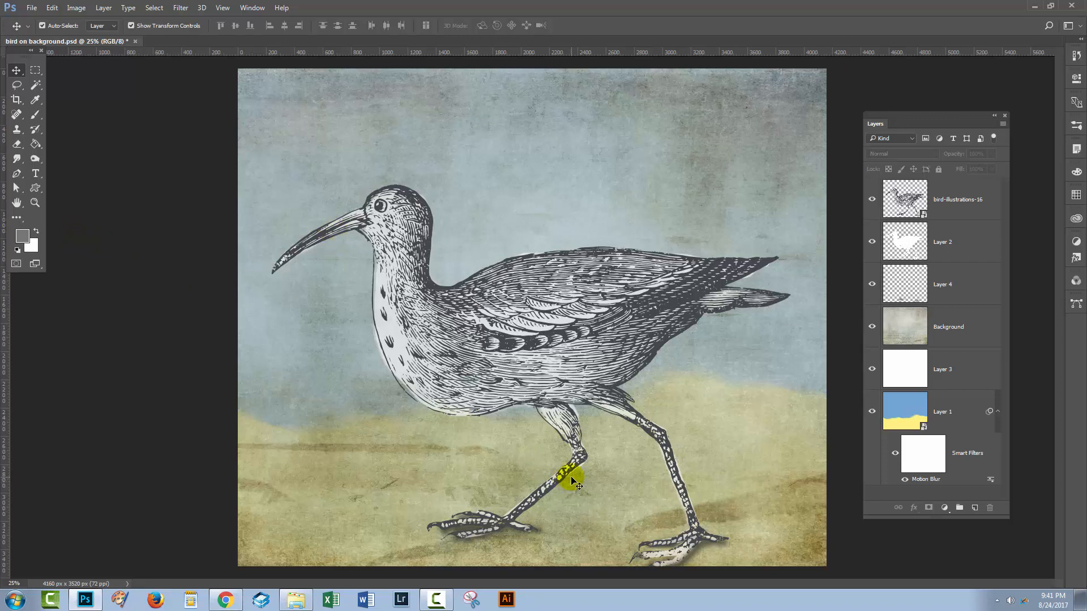
Compare the artwork with and without Layer 2, Layer 4 and the Motion Blur filter, leaving them all switched on.
left_click(872, 243)
left_click(872, 285)
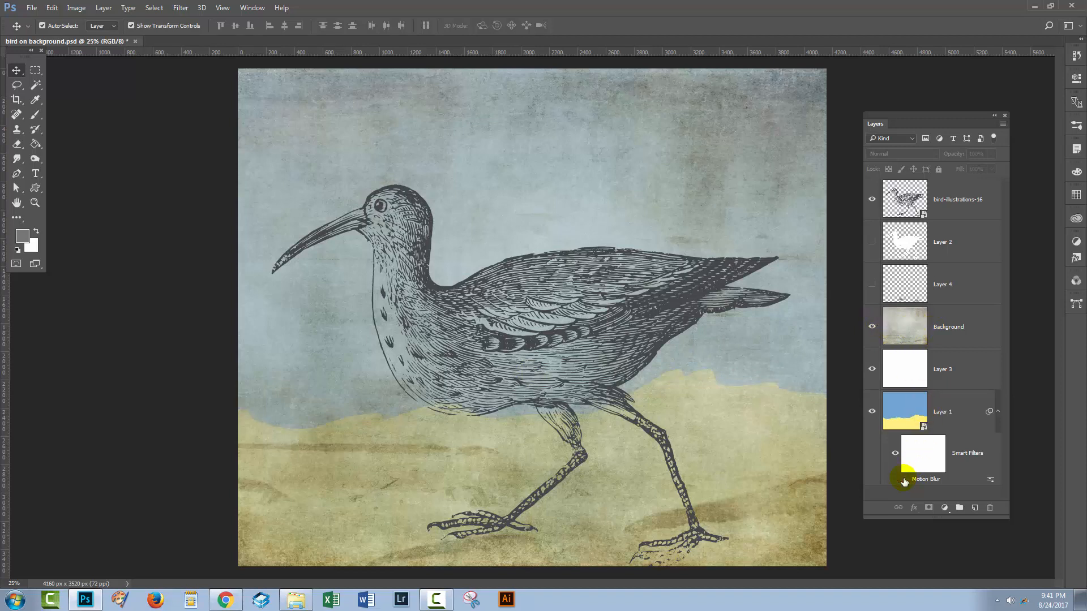
left_click(872, 242)
left_click(872, 284)
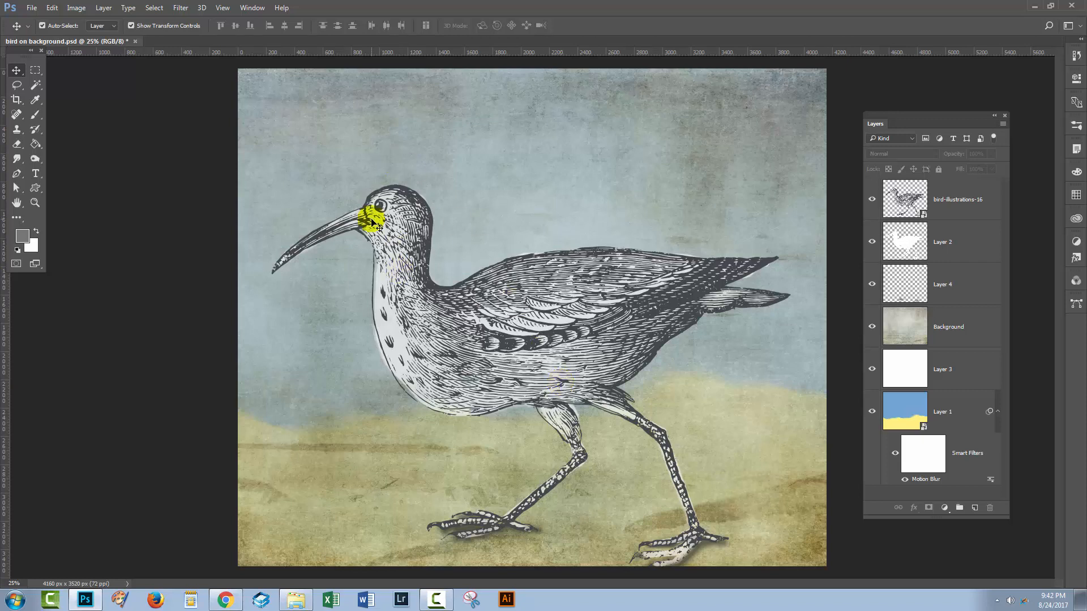
Create a layer comp named "version 1" with the comment "white background on bird, shadows and motion blur".
left_click(248, 8)
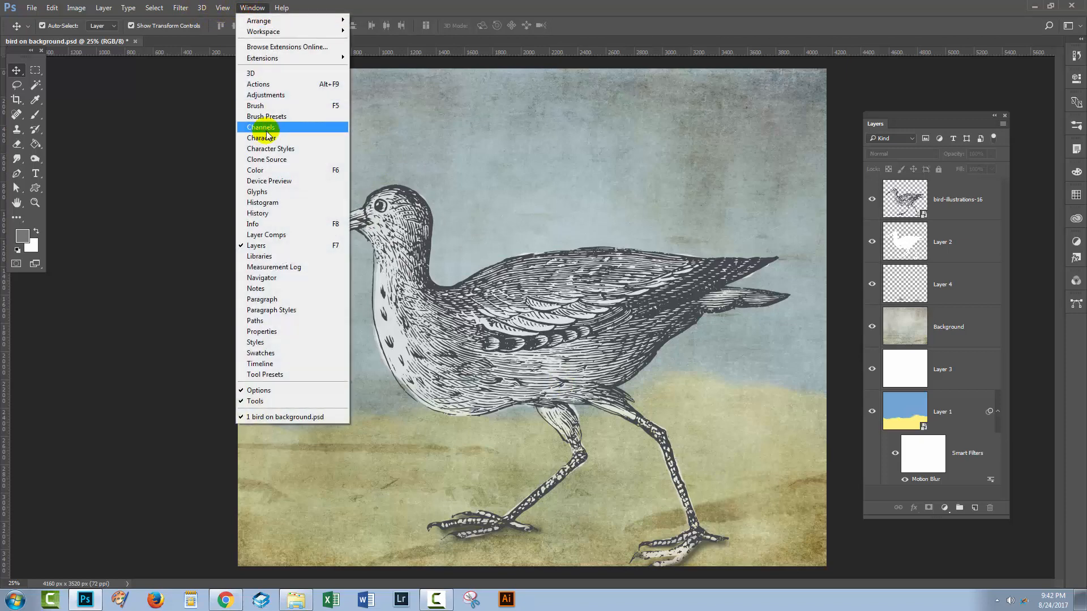
left_click(252, 235)
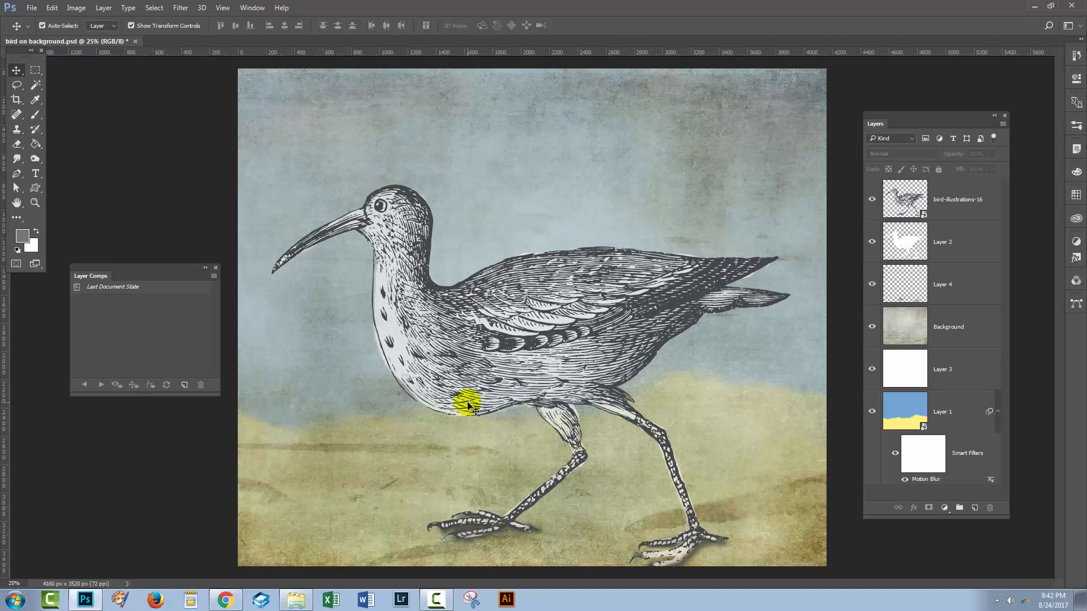
left_click(183, 386)
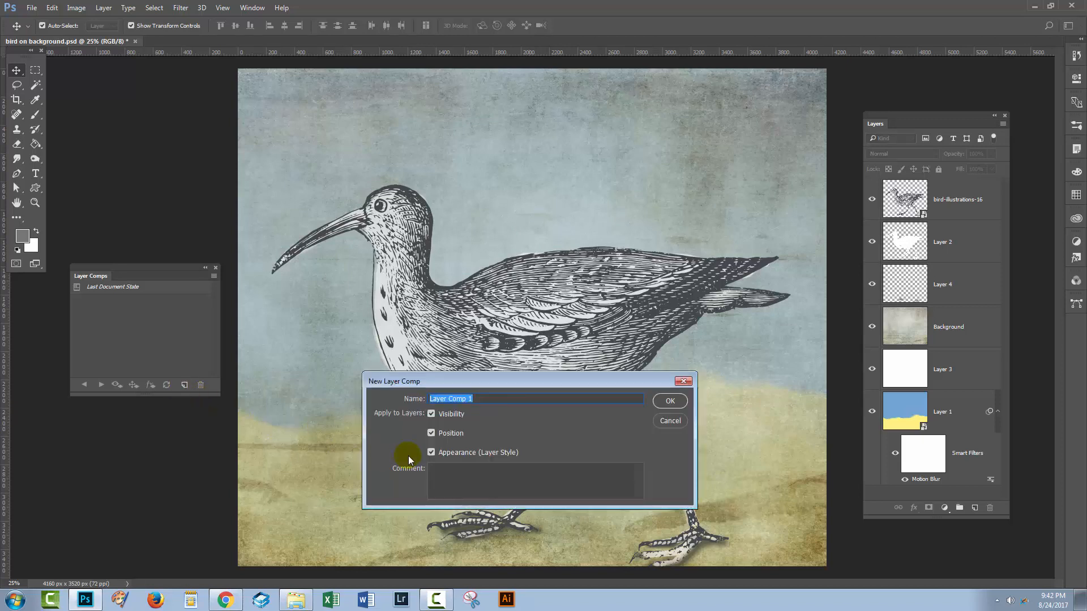
type("version")
left_click(457, 480)
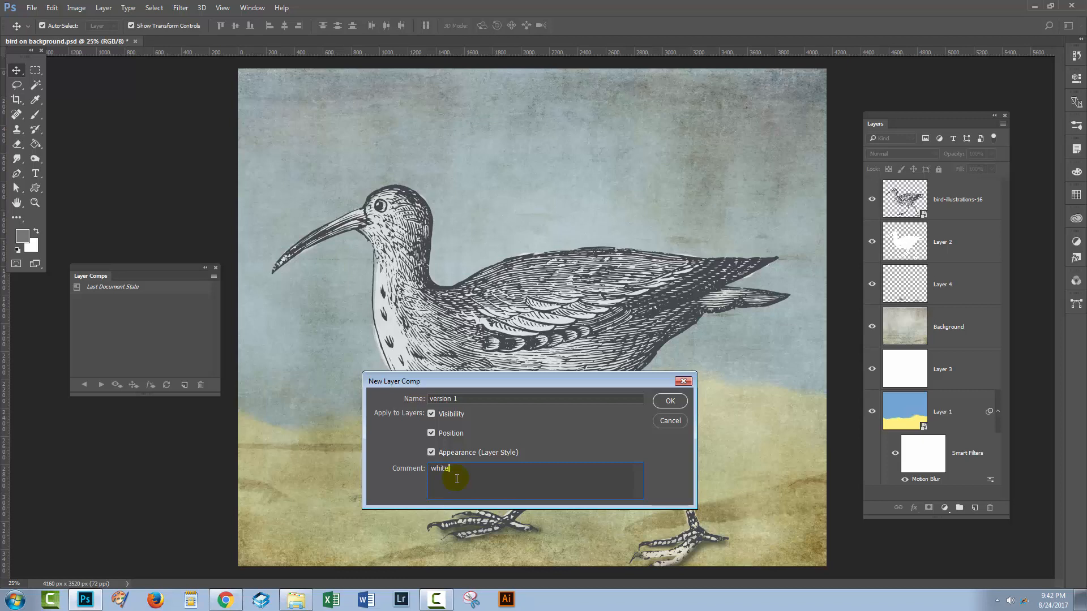
type("white background on bird, shadows and motion blur")
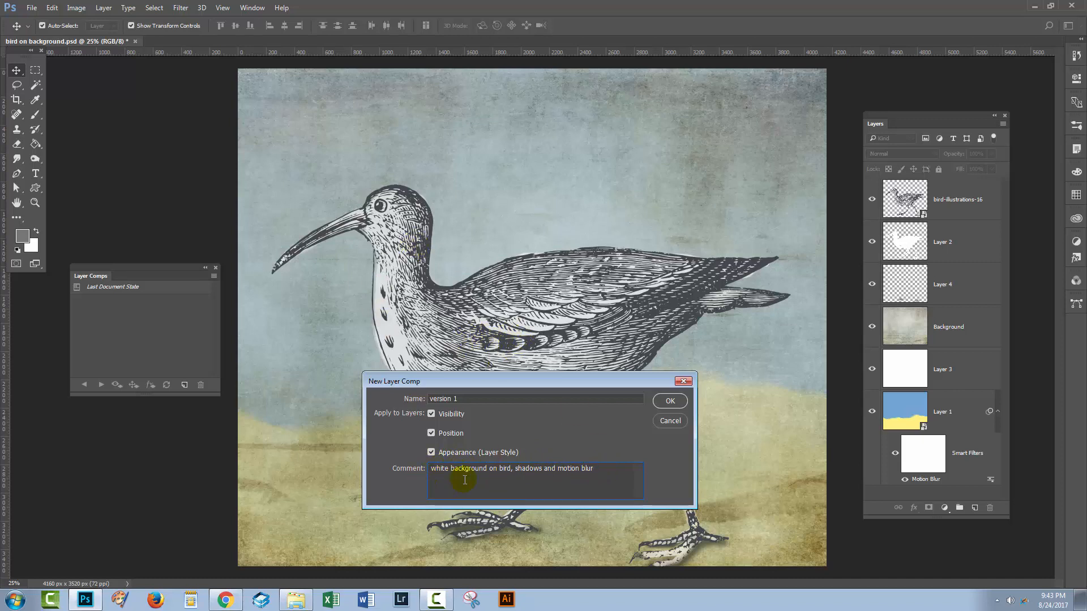
left_click(670, 402)
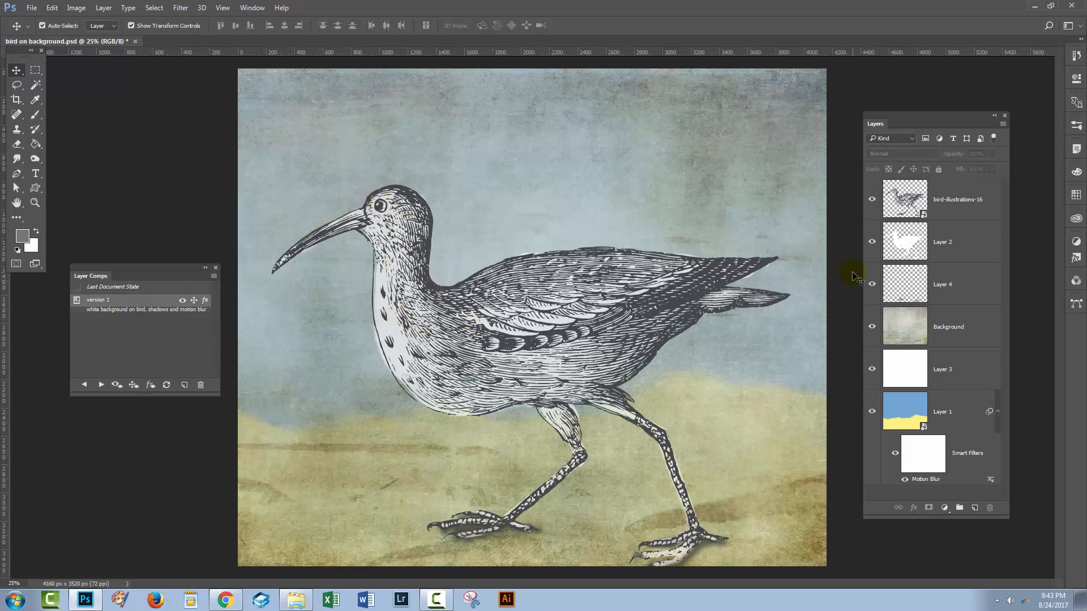
Hide Layer 2, Layer 4 and the Motion Blur filter, and save layer comp "version 2" commented "no white background and no motion blur".
left_click_drag(872, 242, 872, 284)
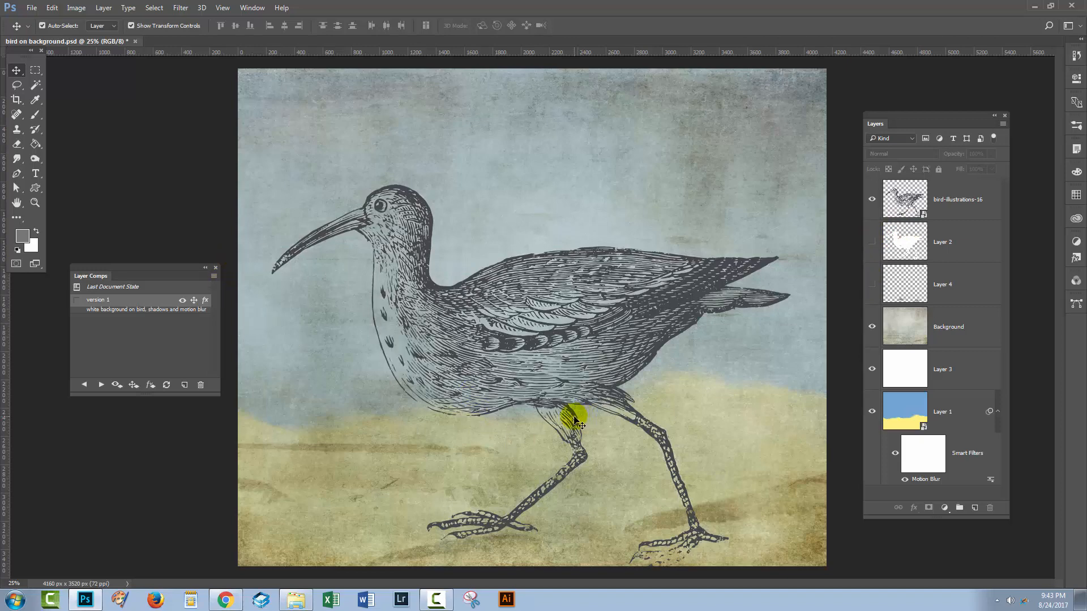
left_click(905, 481)
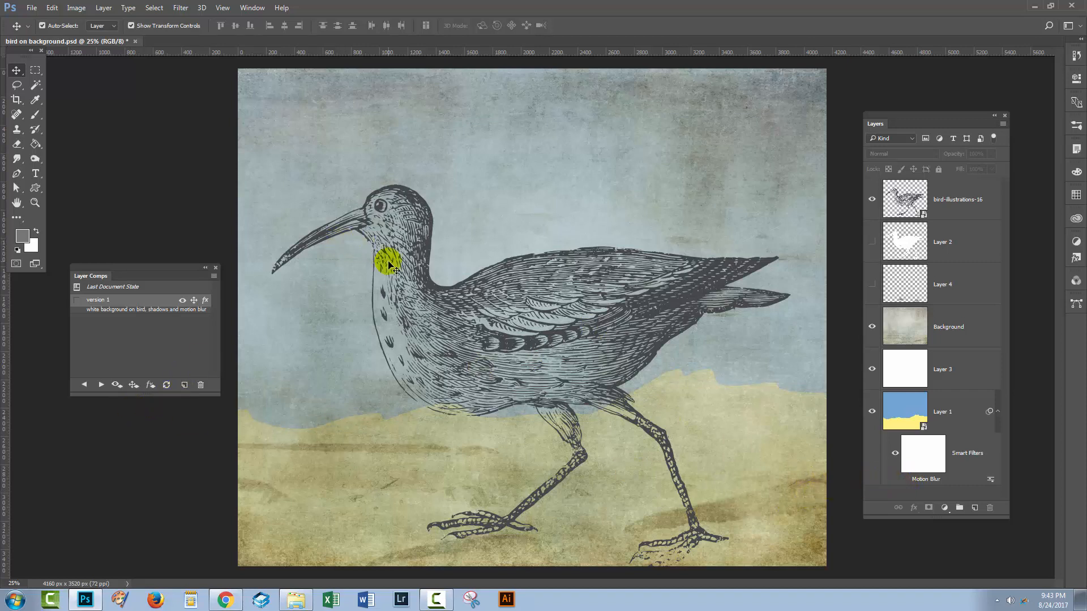
left_click(184, 385)
type("version 2")
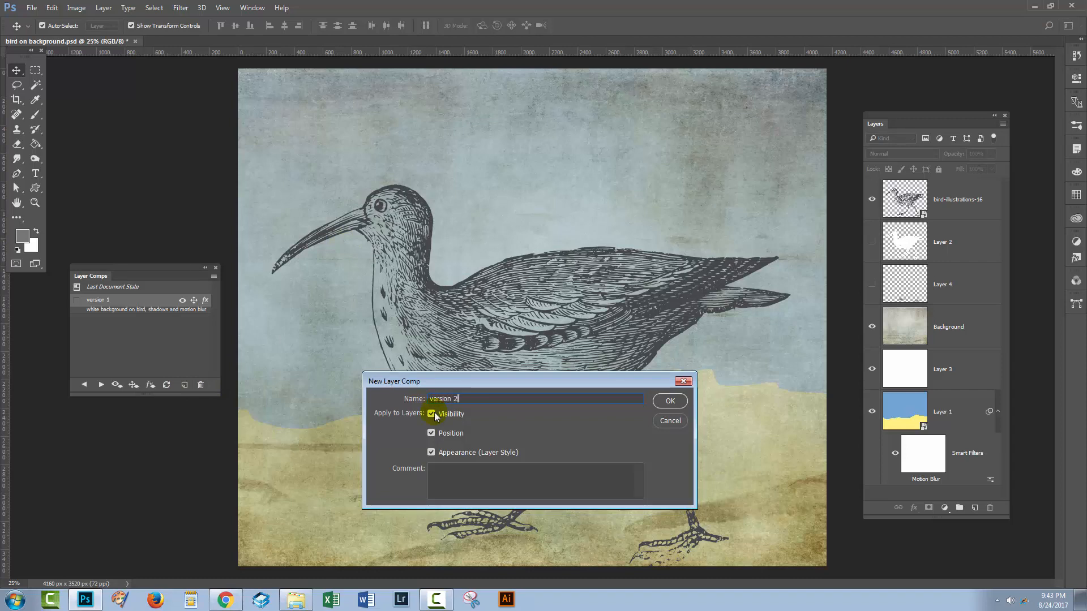
left_click(457, 473)
type("no white background and no motion blur")
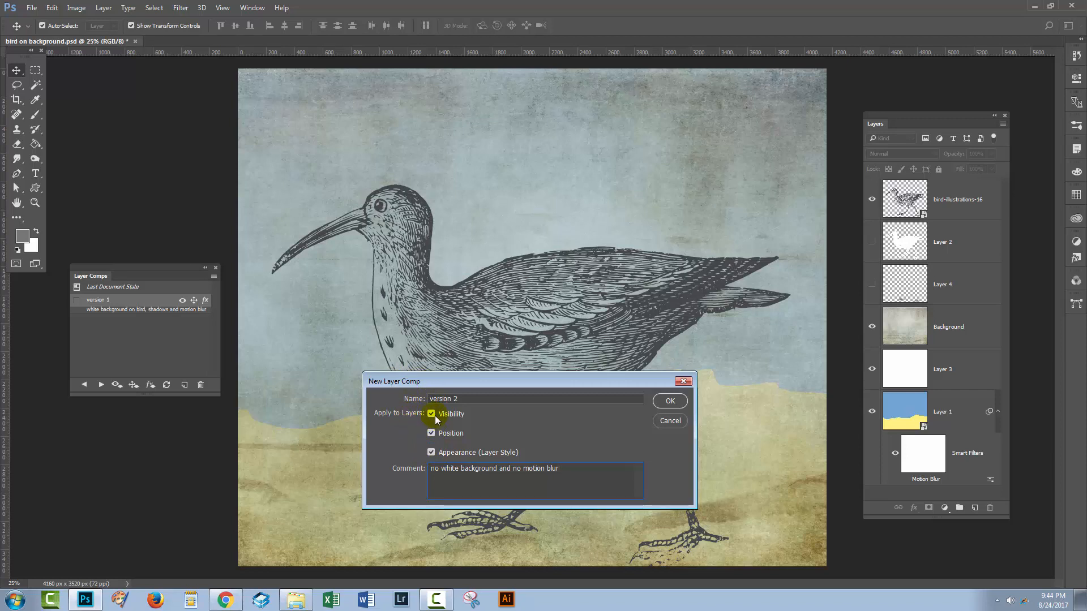
left_click(872, 325)
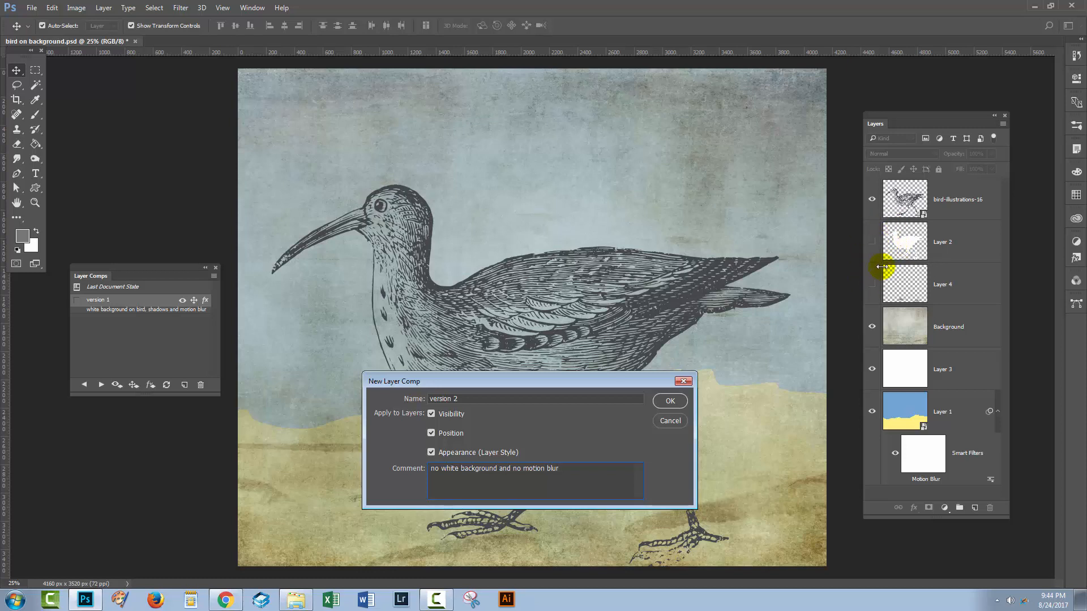
left_click(431, 452)
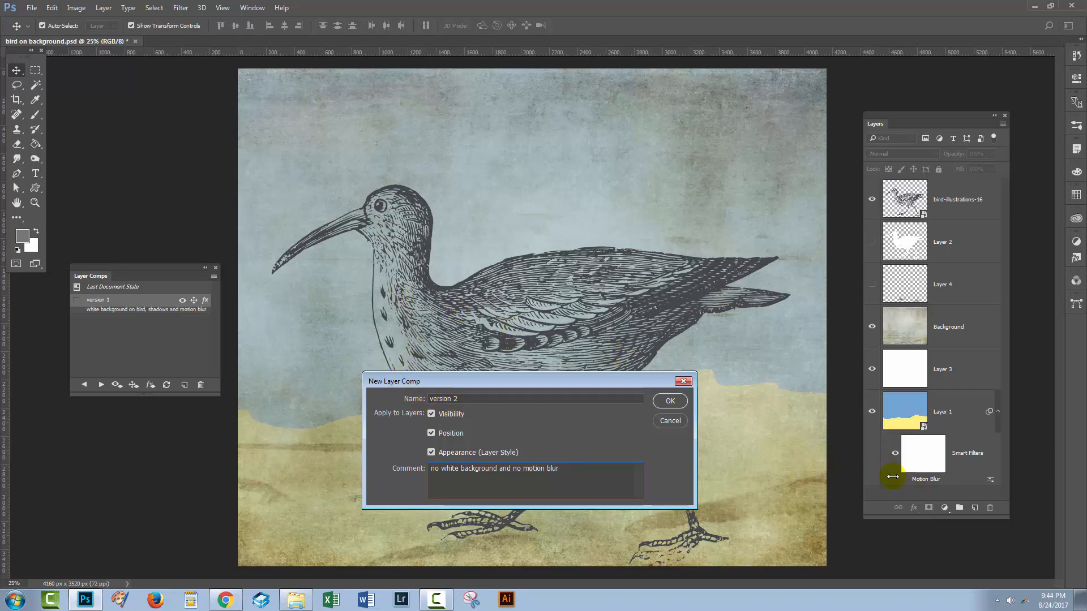
left_click(671, 402)
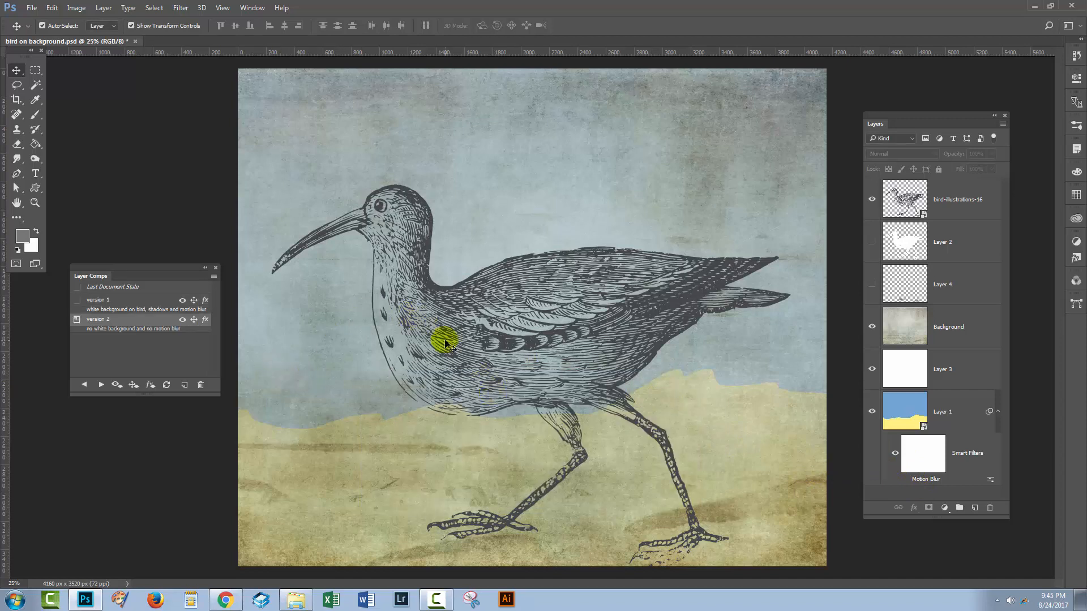
Move the bird illustration horizontally to the right until its tail extends past the canvas edge.
left_click(905, 201)
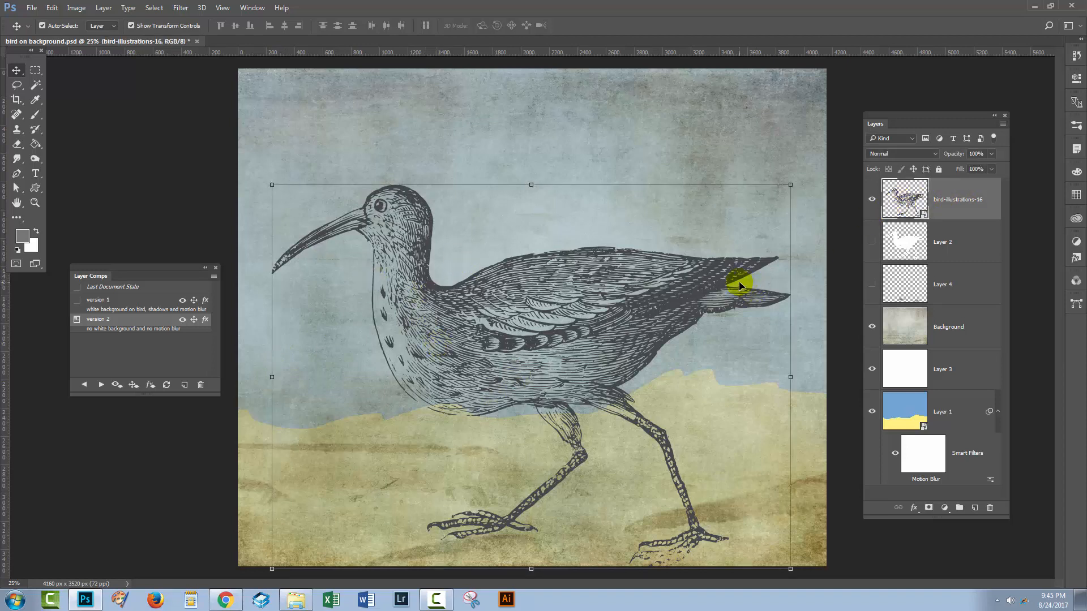
left_click_drag(687, 301, 825, 303)
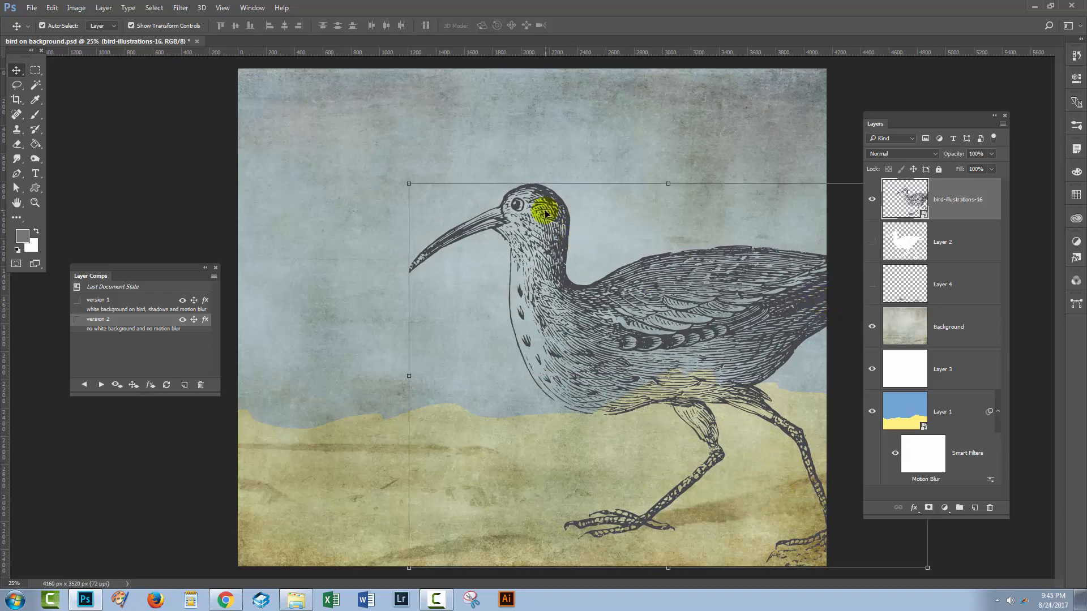
left_click(875, 244)
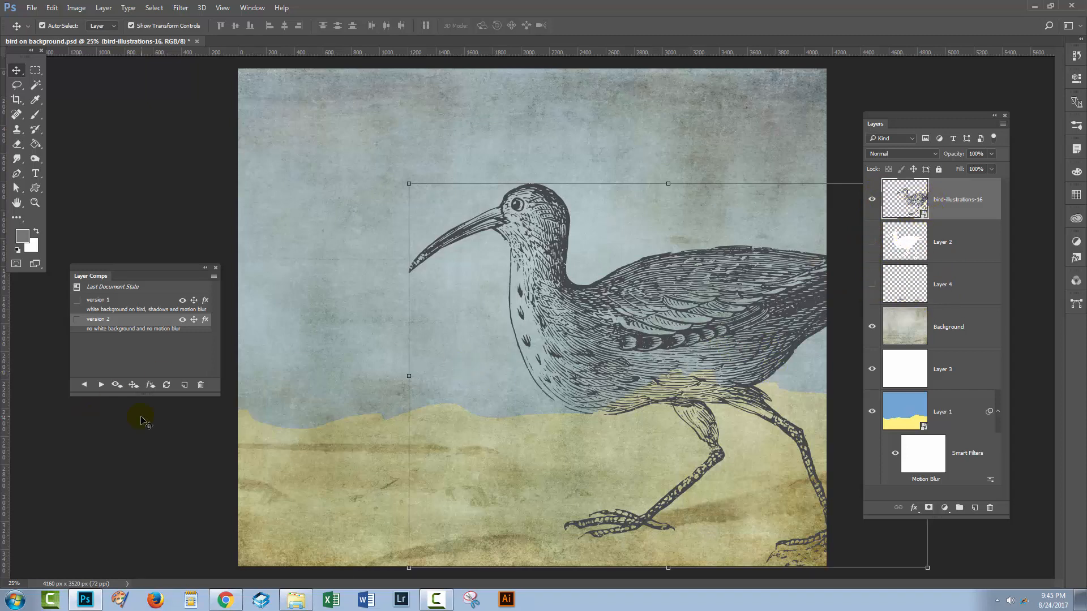
Create a layer comp named "version 3" with the comment "version 2 with the bird moved to the right".
left_click(185, 386)
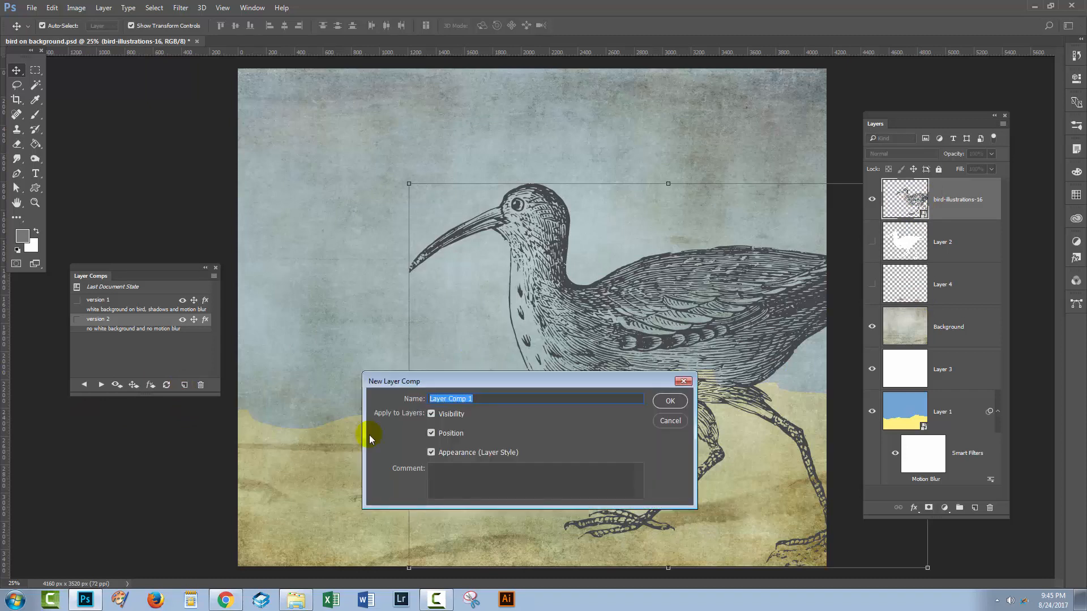
type("version 3")
left_click(473, 474)
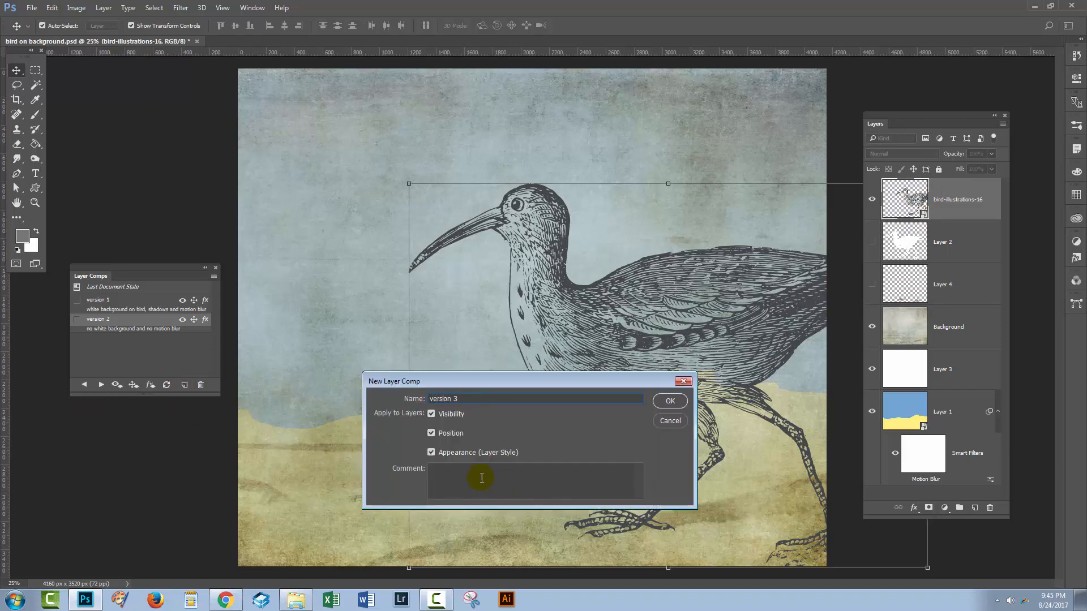
type("version 2 with the bird moved to the right")
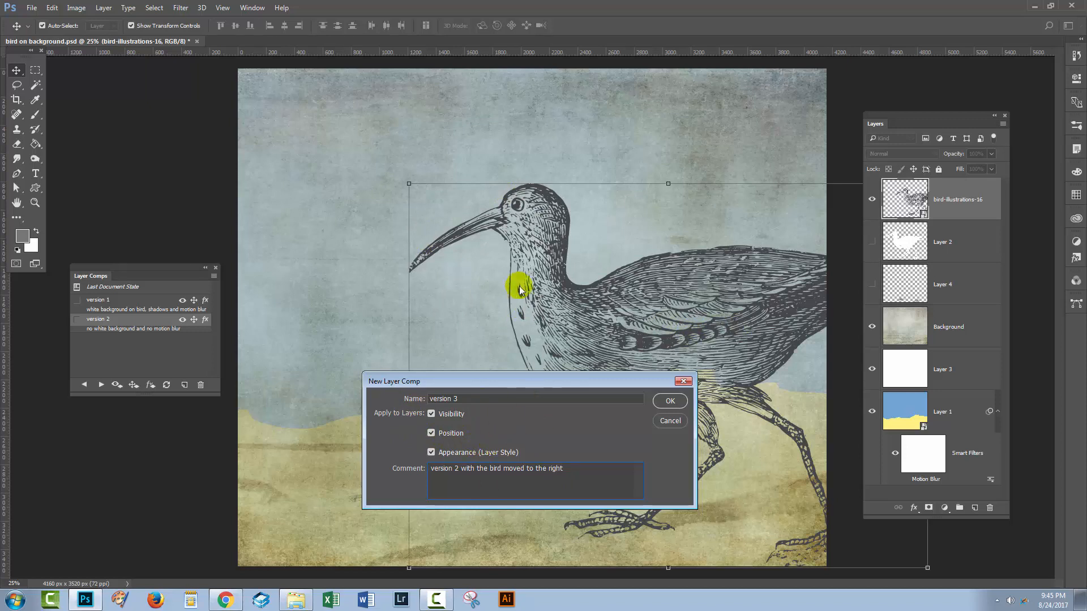
left_click(669, 402)
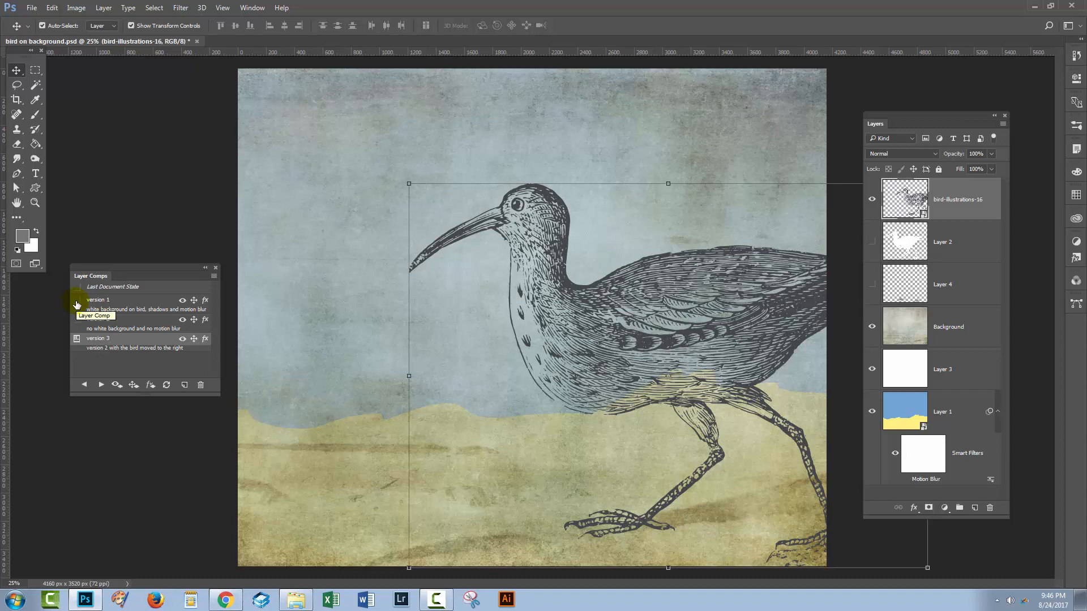
Apply layer comps version 1, version 2 and version 3 in turn to compare them, and deselect the bird layer.
left_click(115, 301)
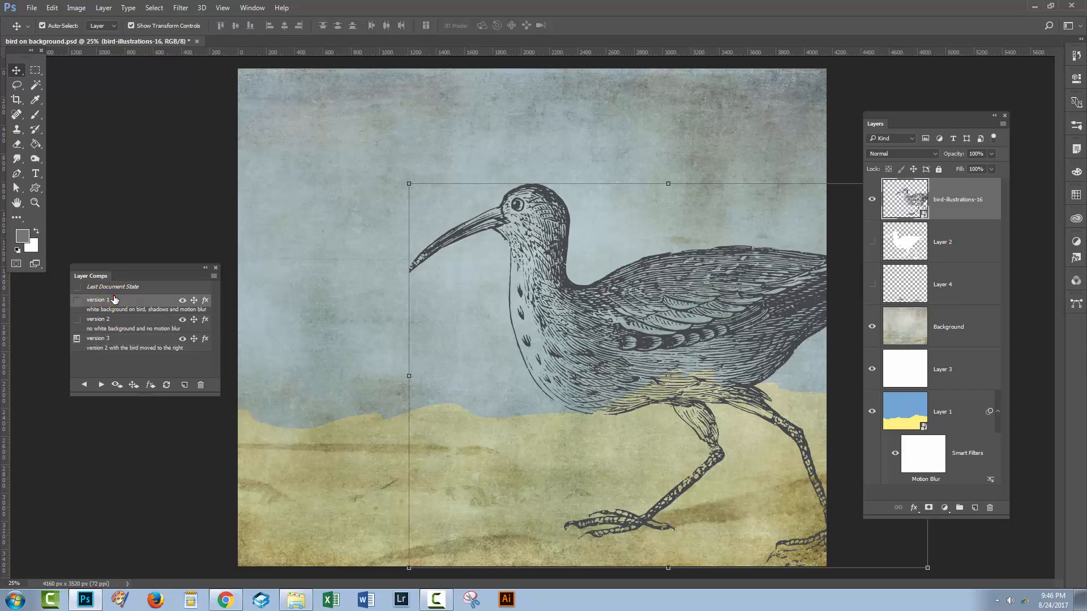
left_click(77, 301)
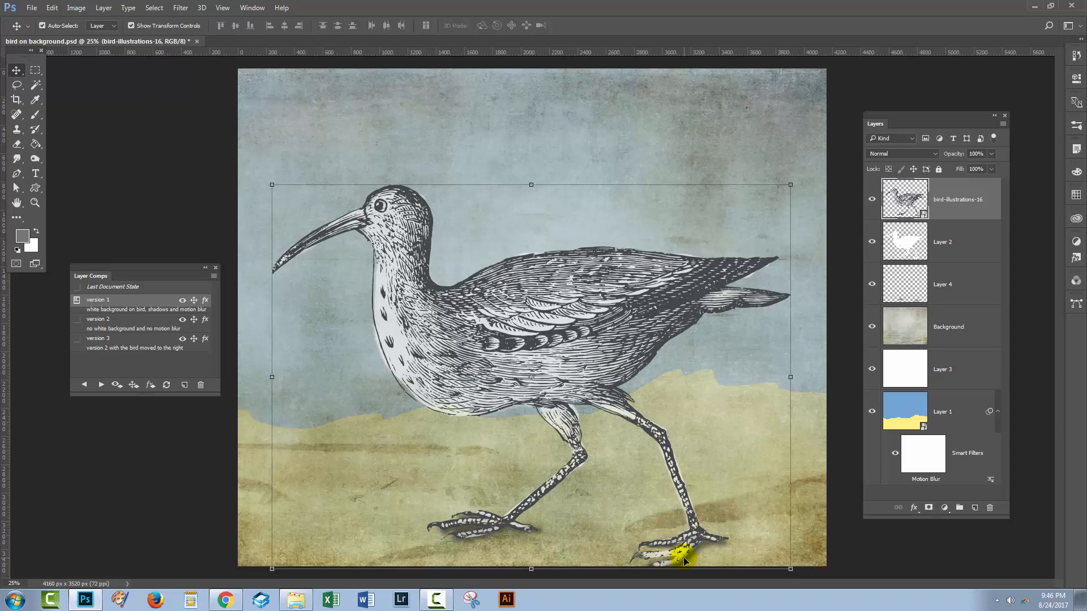
left_click(77, 320)
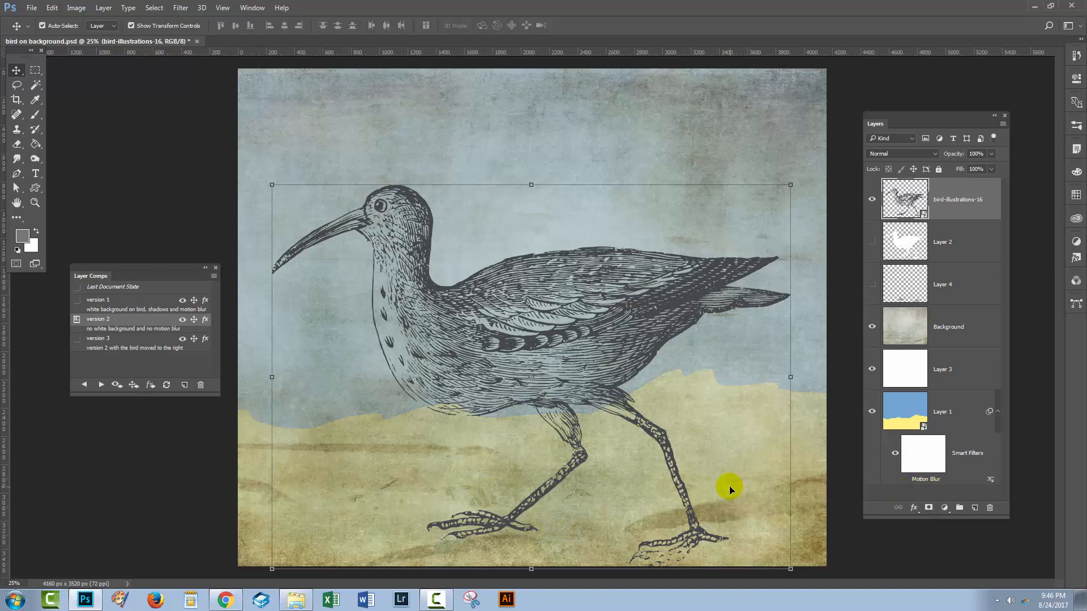
left_click(77, 340)
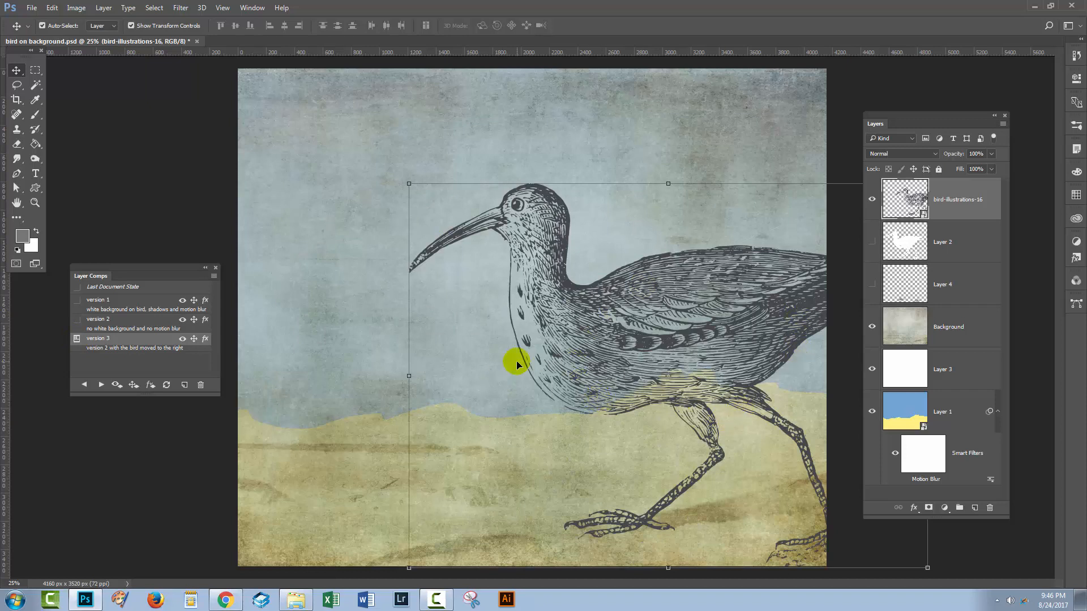
left_click(77, 451)
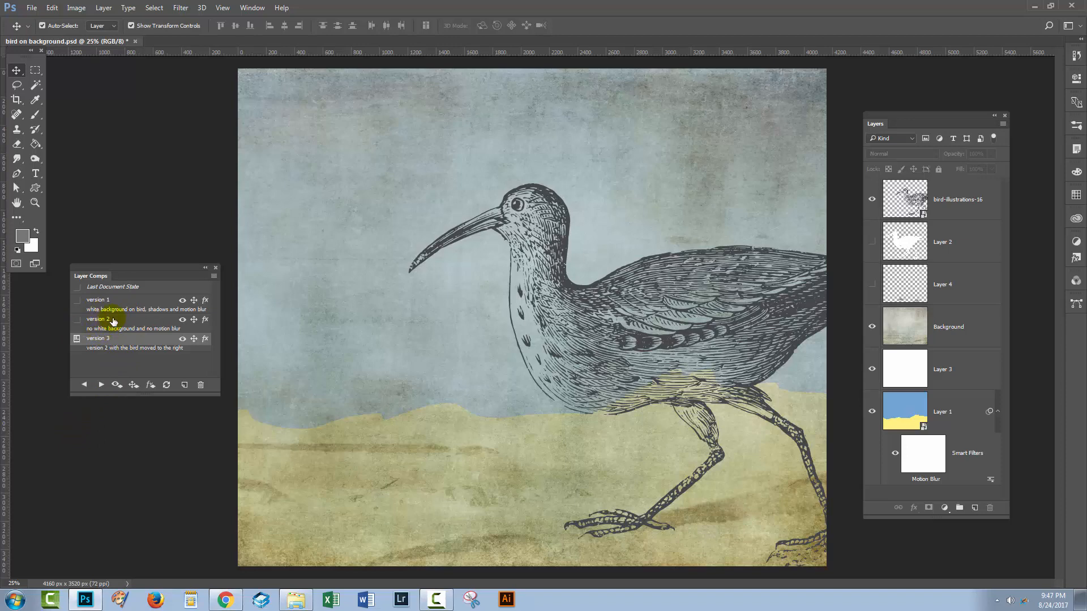
Start exporting the layer comps to files, with a new "client files" folder inside "7 - Layer Comps" as the destination.
left_click(32, 10)
mouse_move(53, 170)
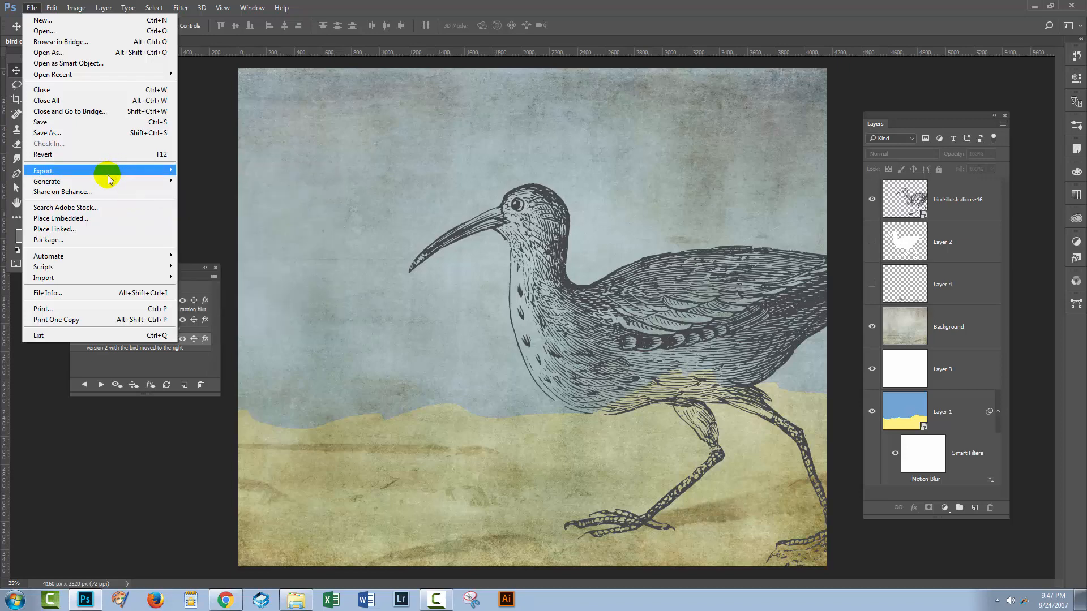
mouse_move(52, 273)
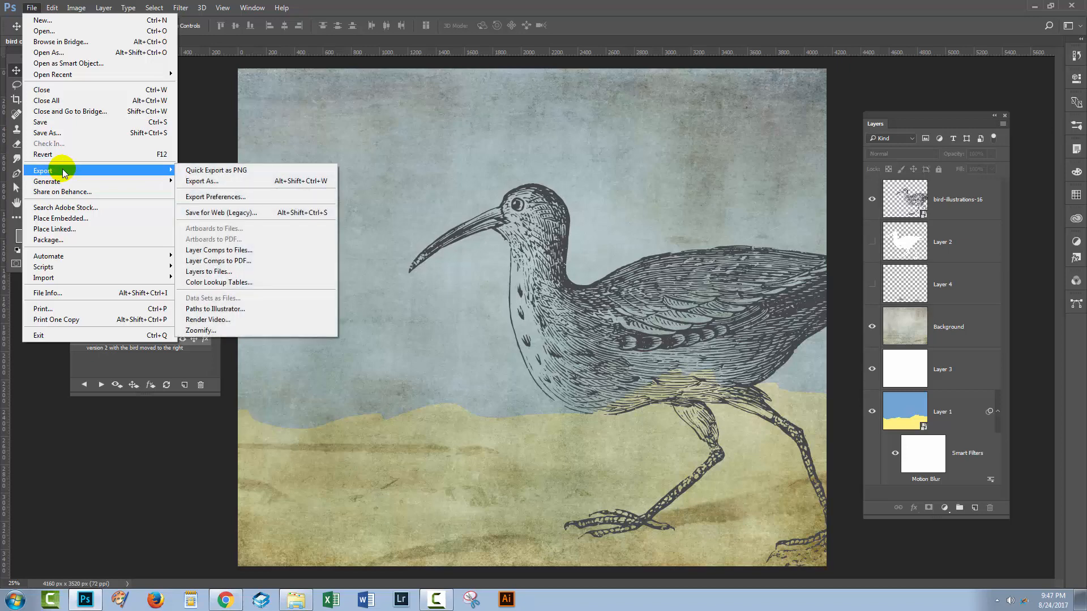
left_click(240, 251)
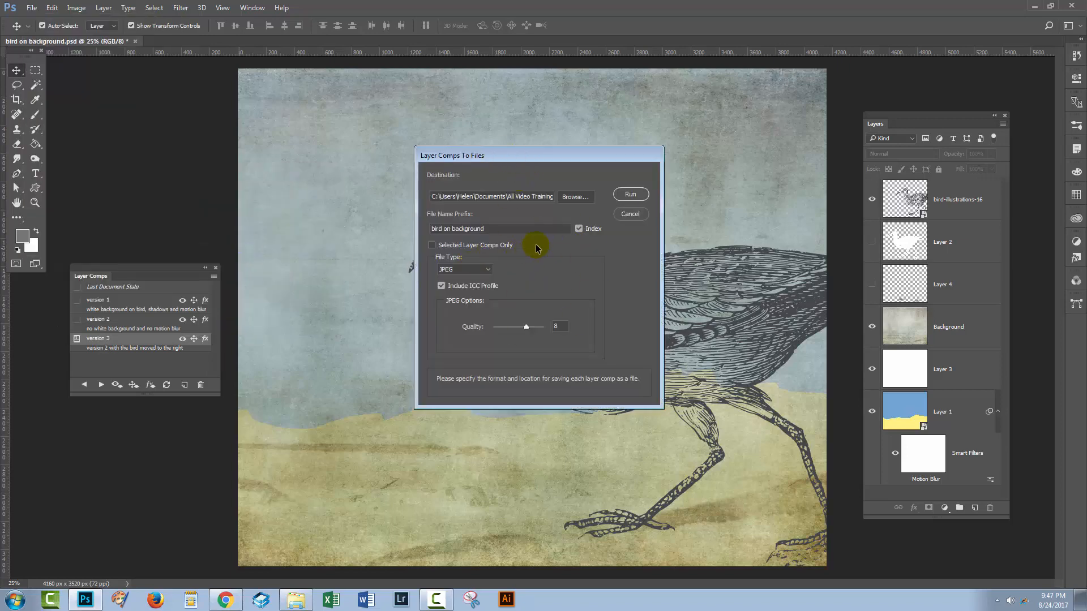
left_click(574, 197)
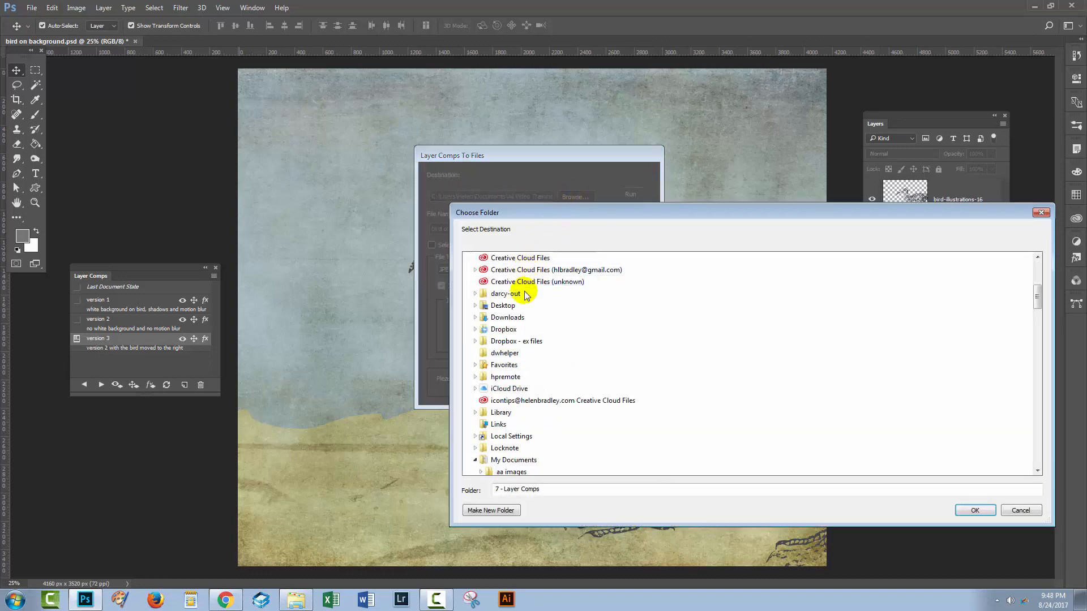
scroll(521, 419, "down", 9)
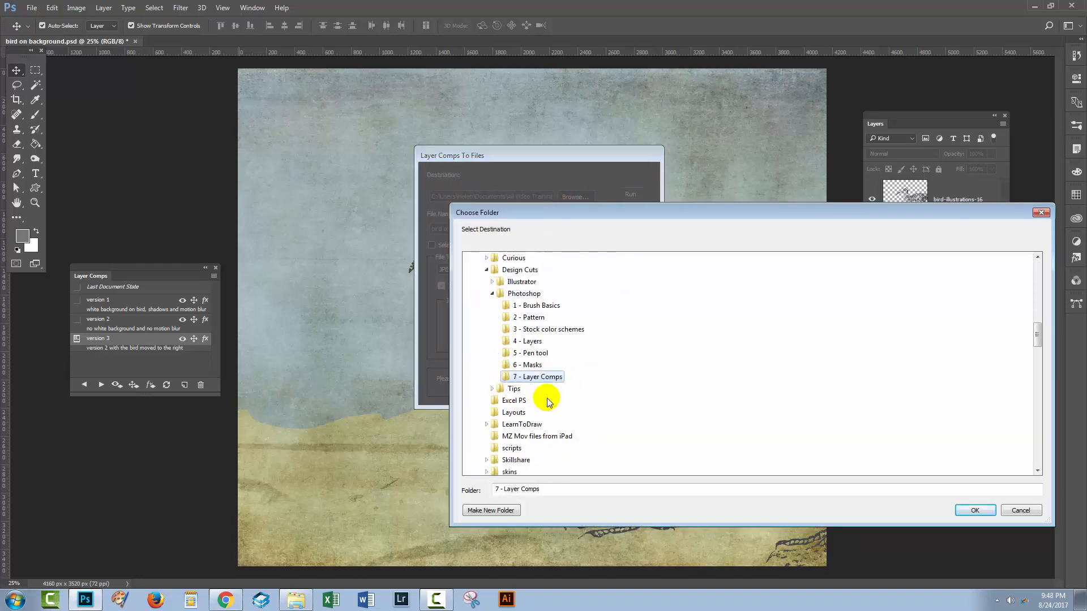
left_click(488, 510)
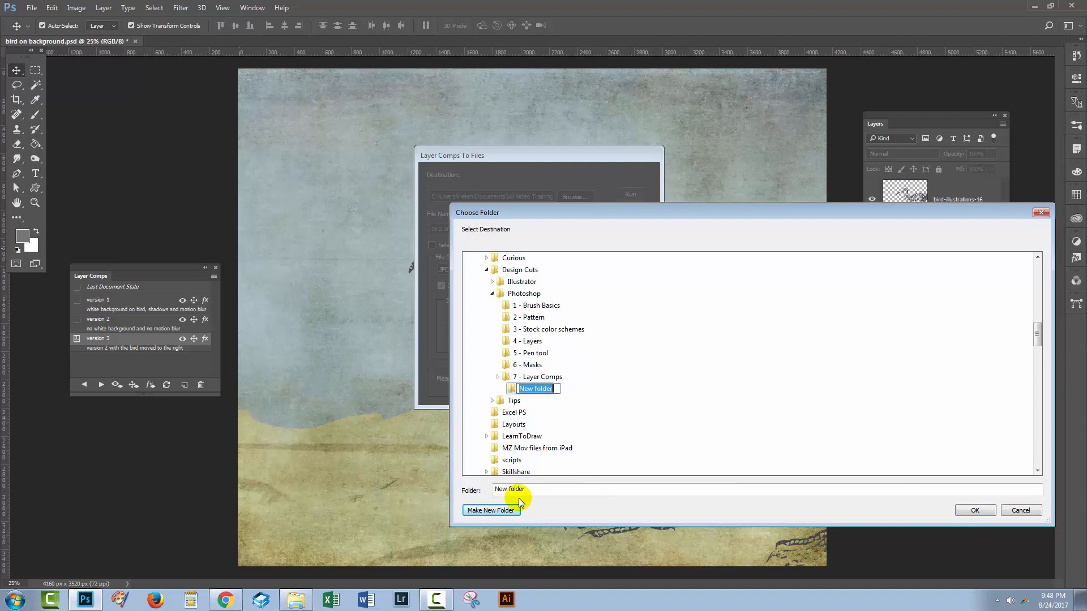
type("client files")
left_click(975, 511)
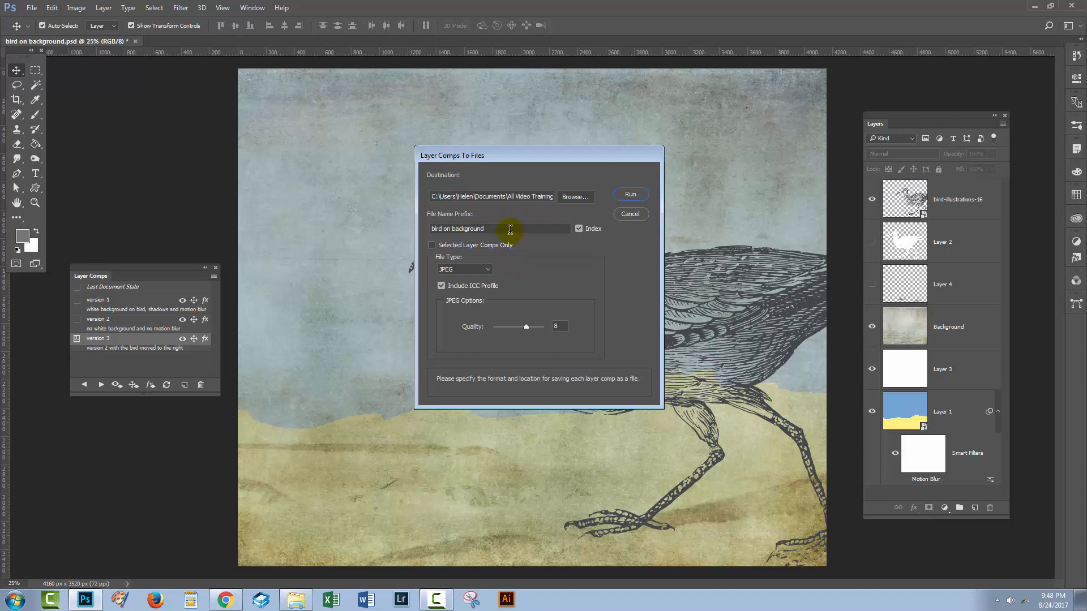
Export all layer comps, not only the selected one, as JPEG files and dismiss the completion message.
left_click(432, 245)
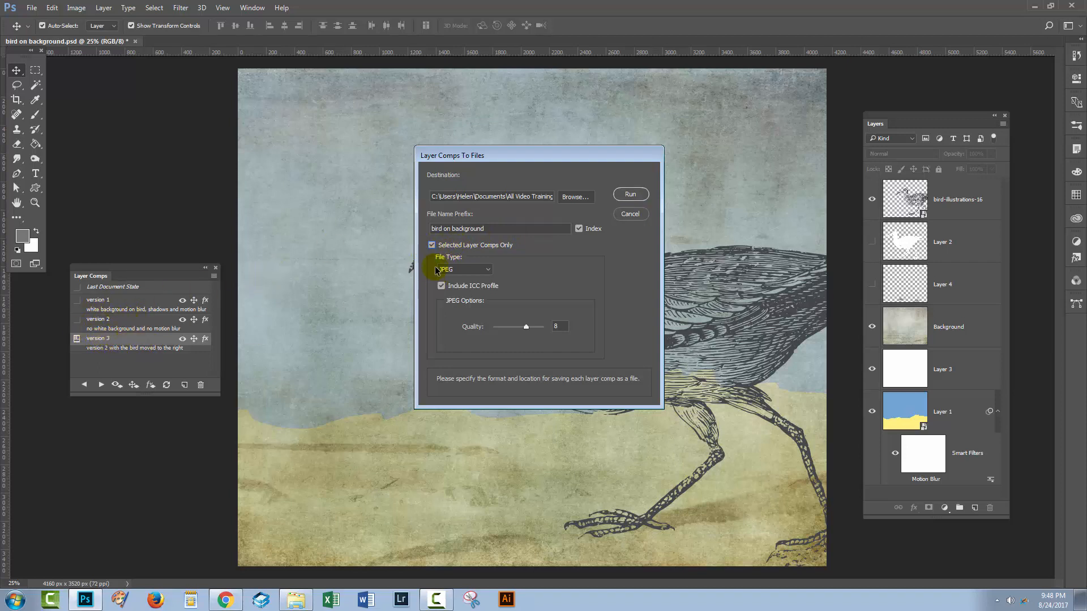
left_click(432, 248)
left_click(488, 270)
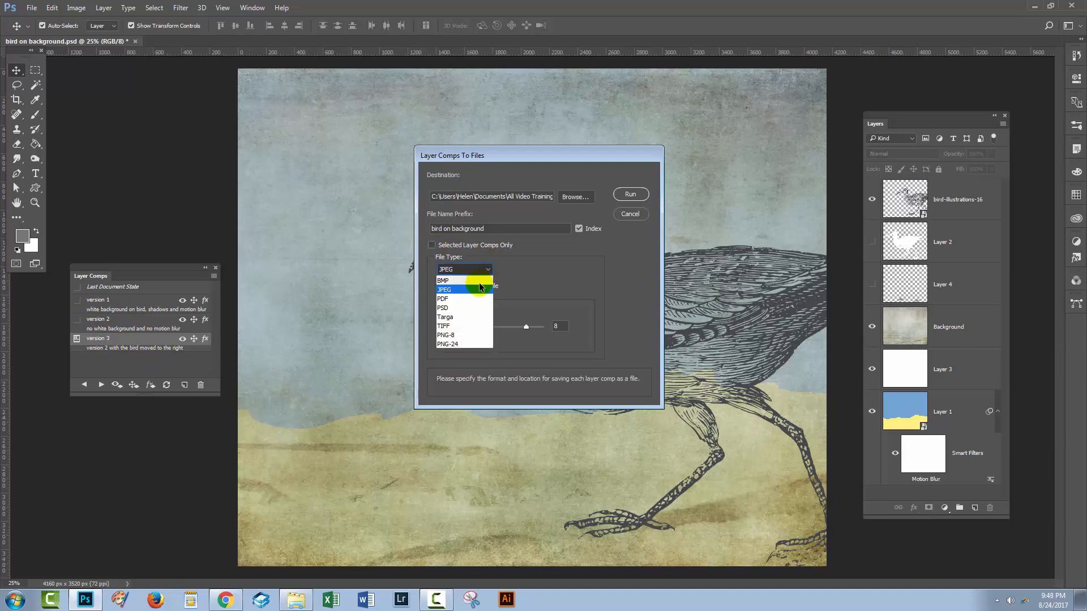
left_click(454, 309)
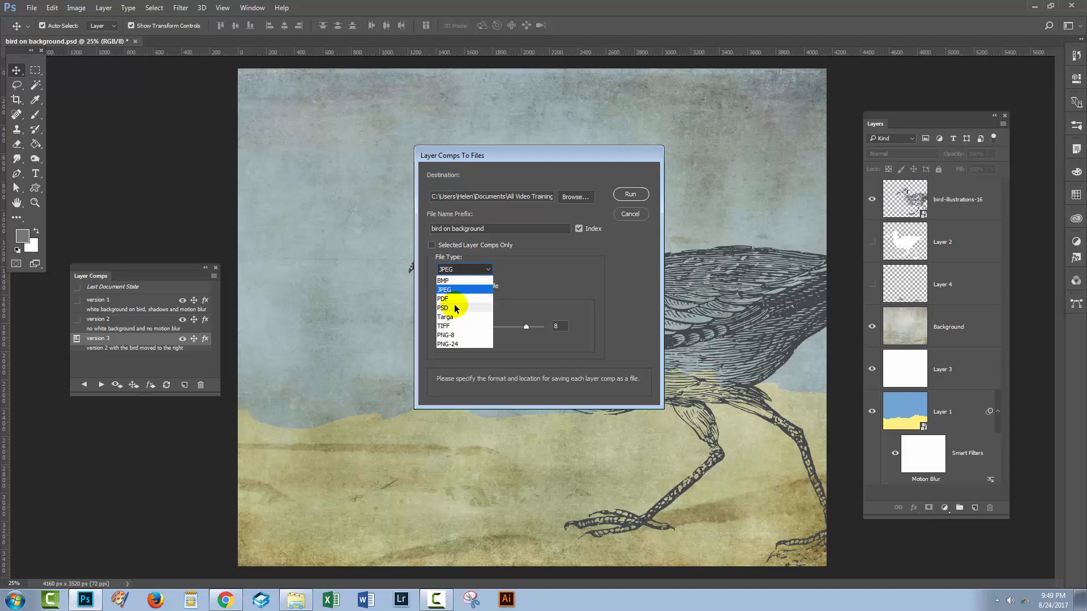
left_click(449, 290)
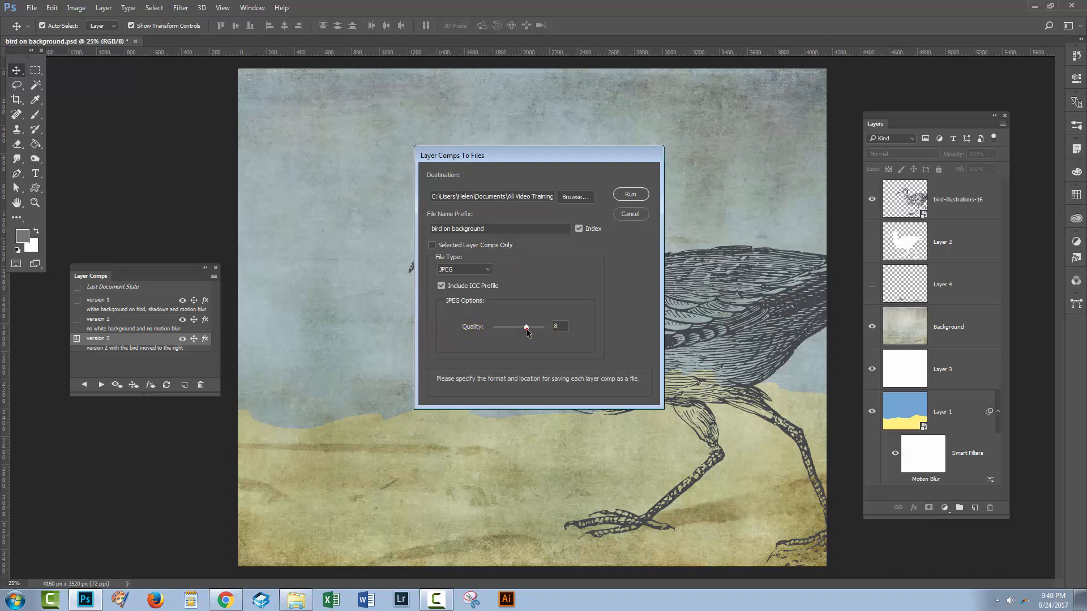
left_click_drag(525, 330, 522, 327)
left_click(630, 195)
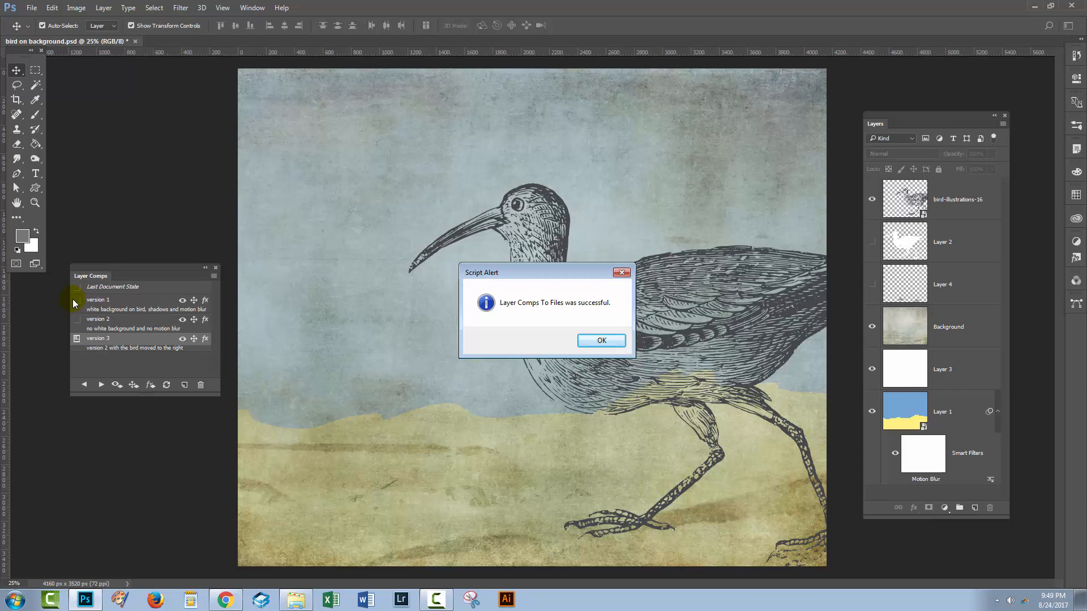
left_click(599, 341)
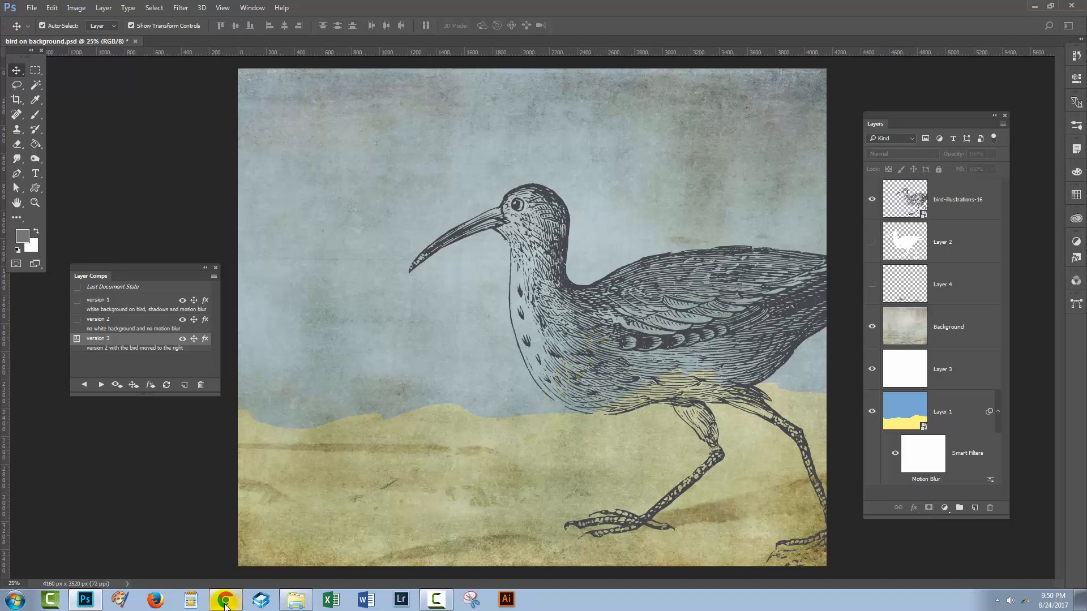
Check the exported images in the "client files" folder in Windows Explorer, and return to Photoshop to apply layer comp version 2.
left_click(295, 603)
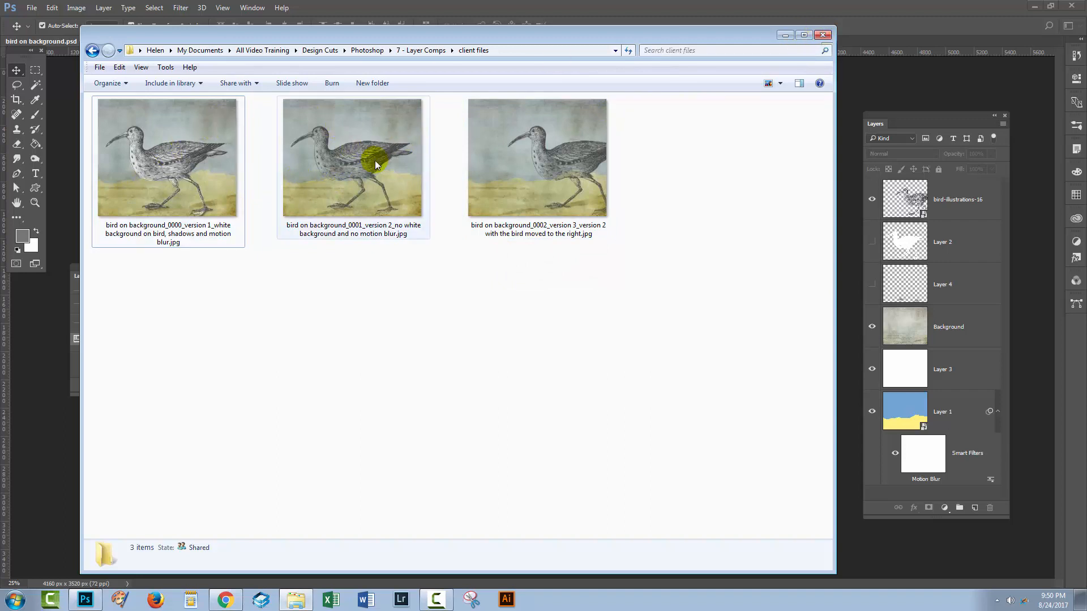
left_click(825, 37)
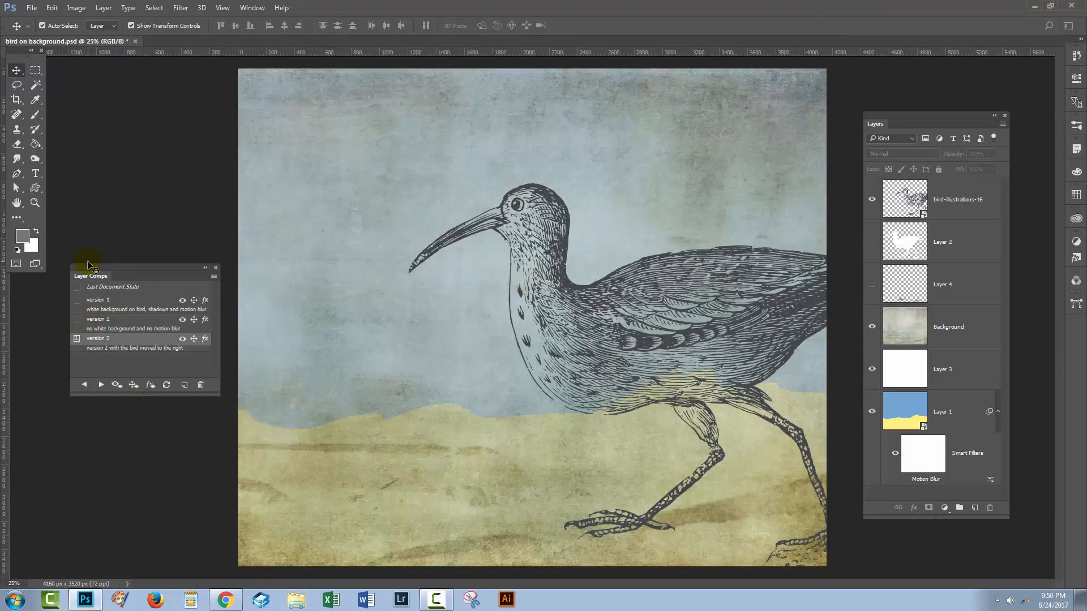
left_click(77, 320)
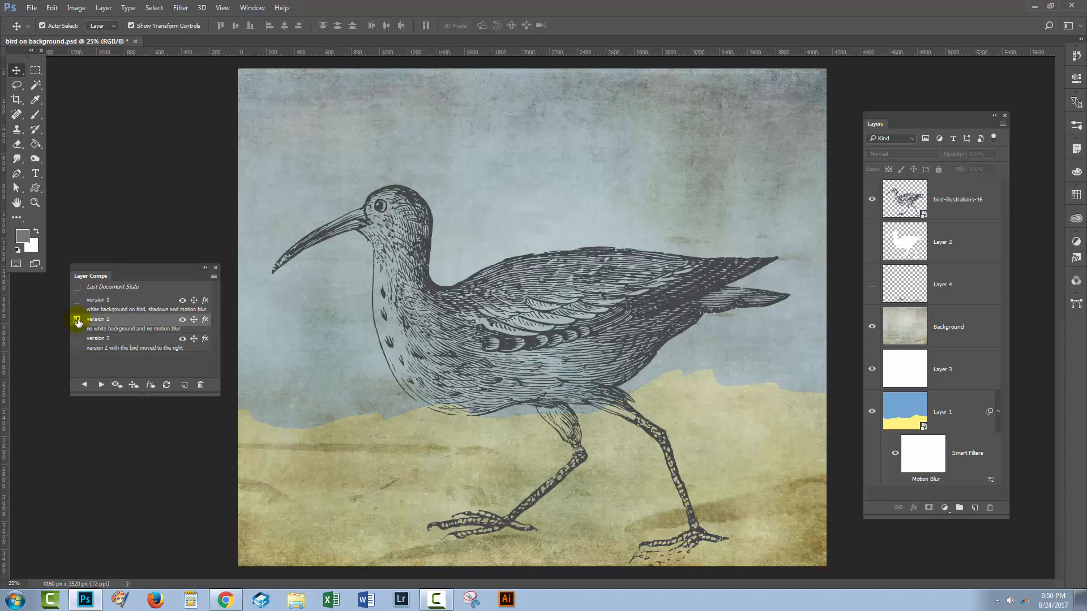